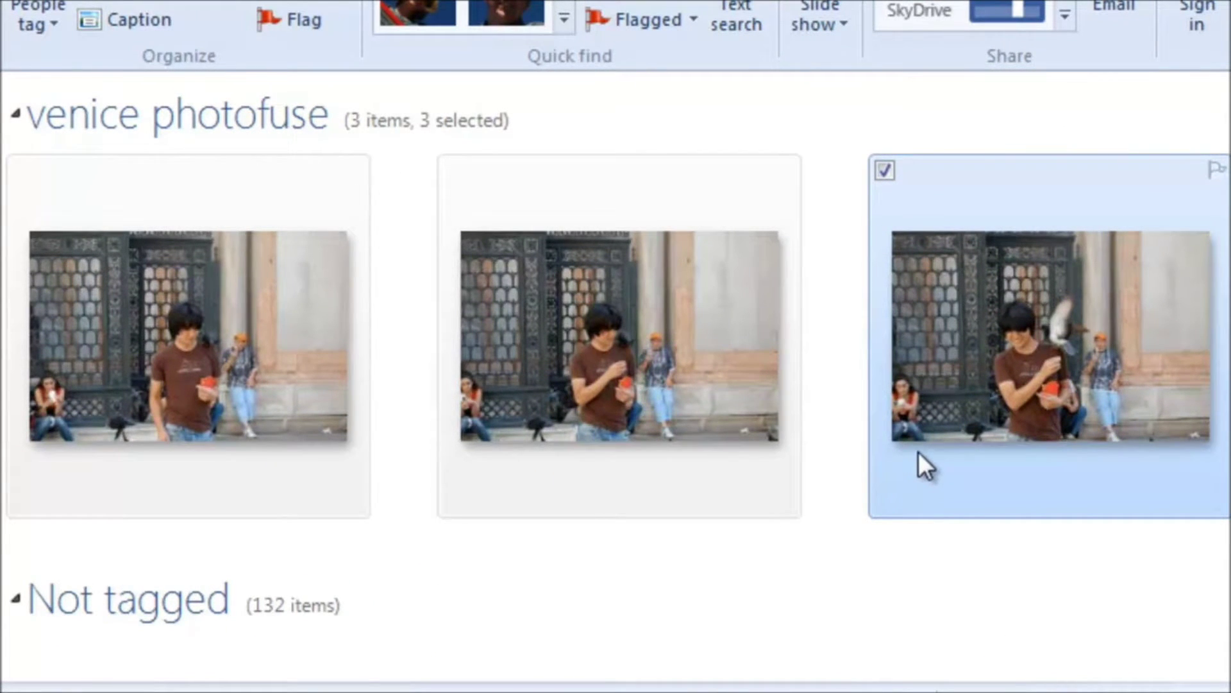
Select the three venice photos and fuse them with Photo Fuse from the Create tab
click(891, 360)
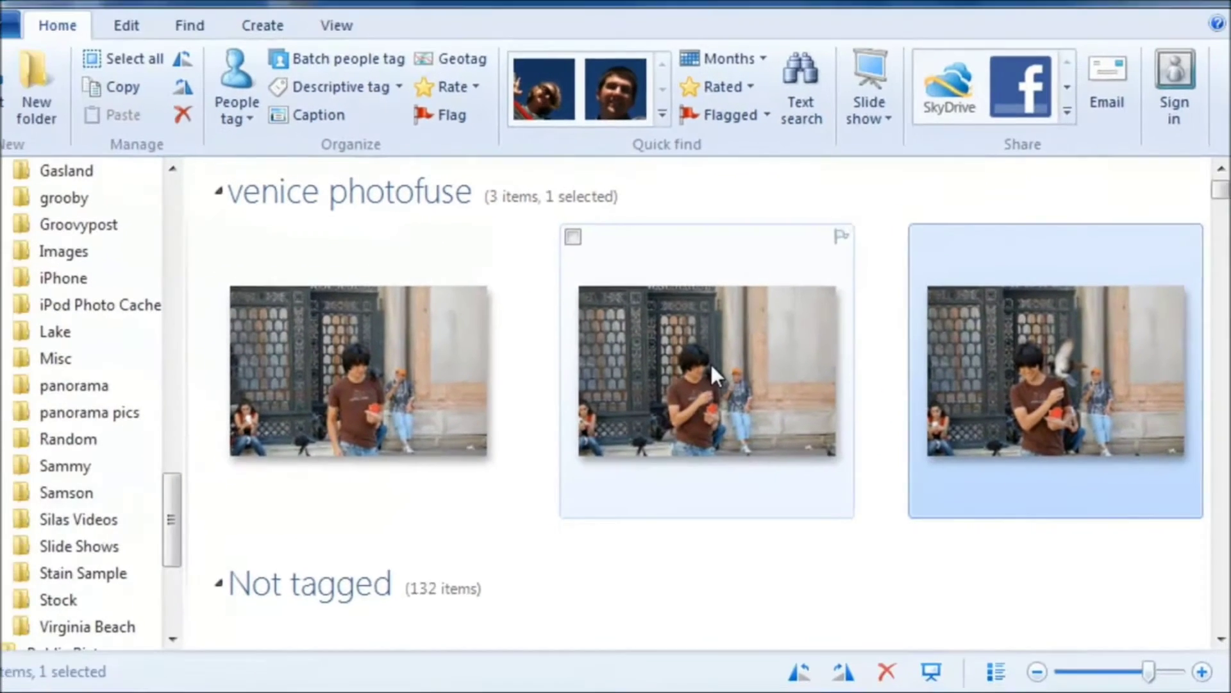
ctrl+click(597, 330)
ctrl+click(445, 398)
click(301, 52)
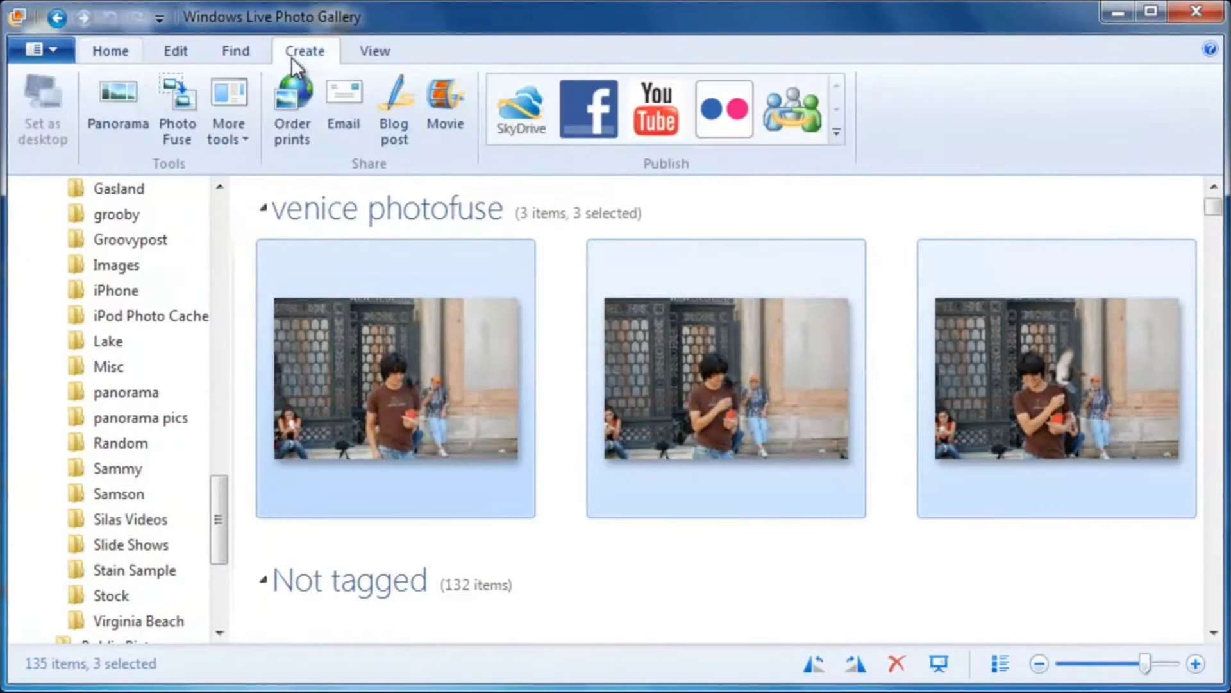
click(186, 121)
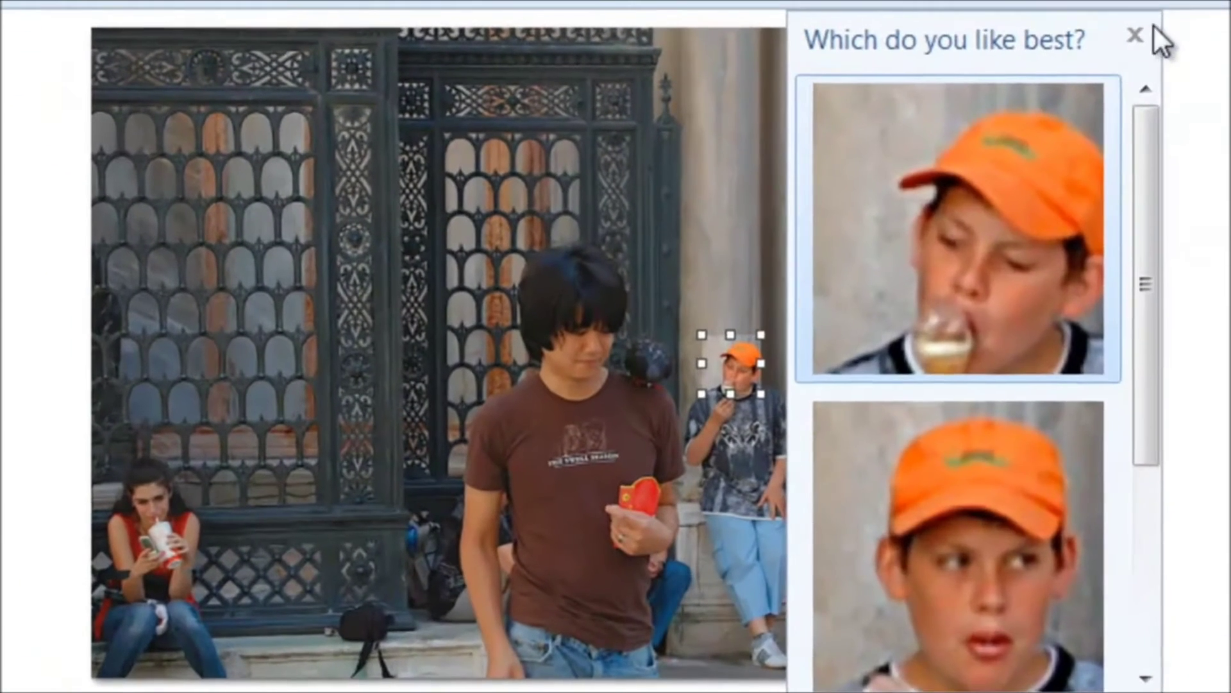
Preview, then dismiss, alternatives for the orange-cap boy, the seated woman and the young man in brown
click(1053, 123)
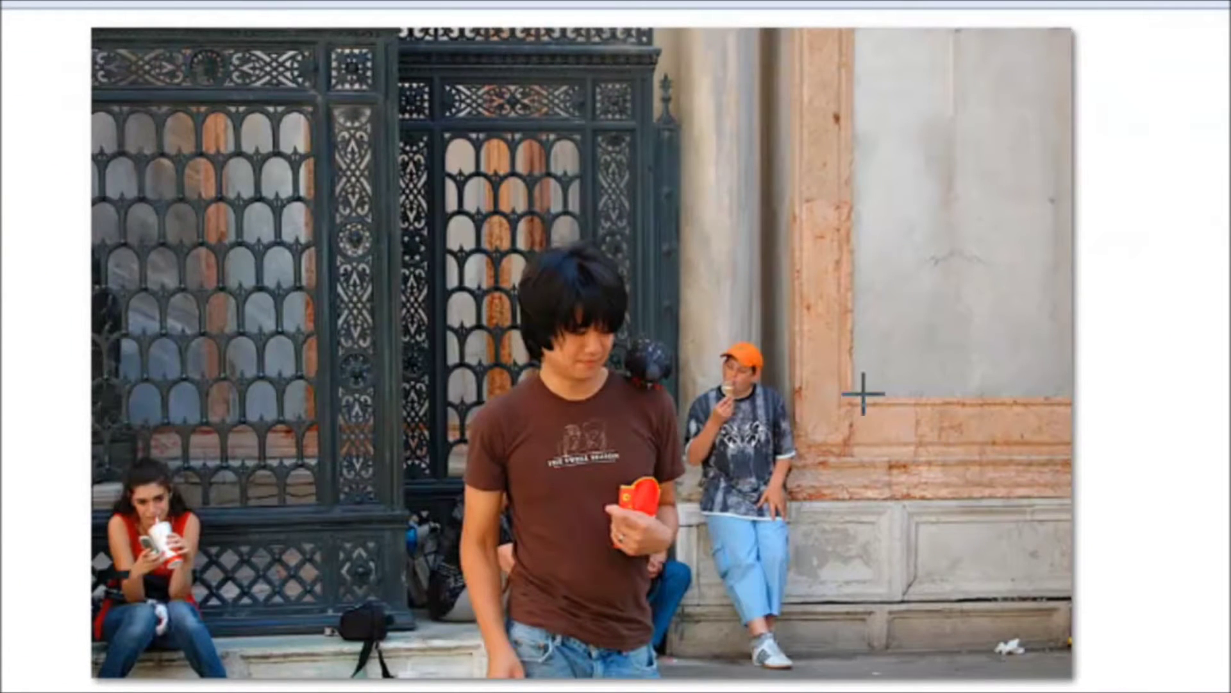
drag(685, 321, 822, 679)
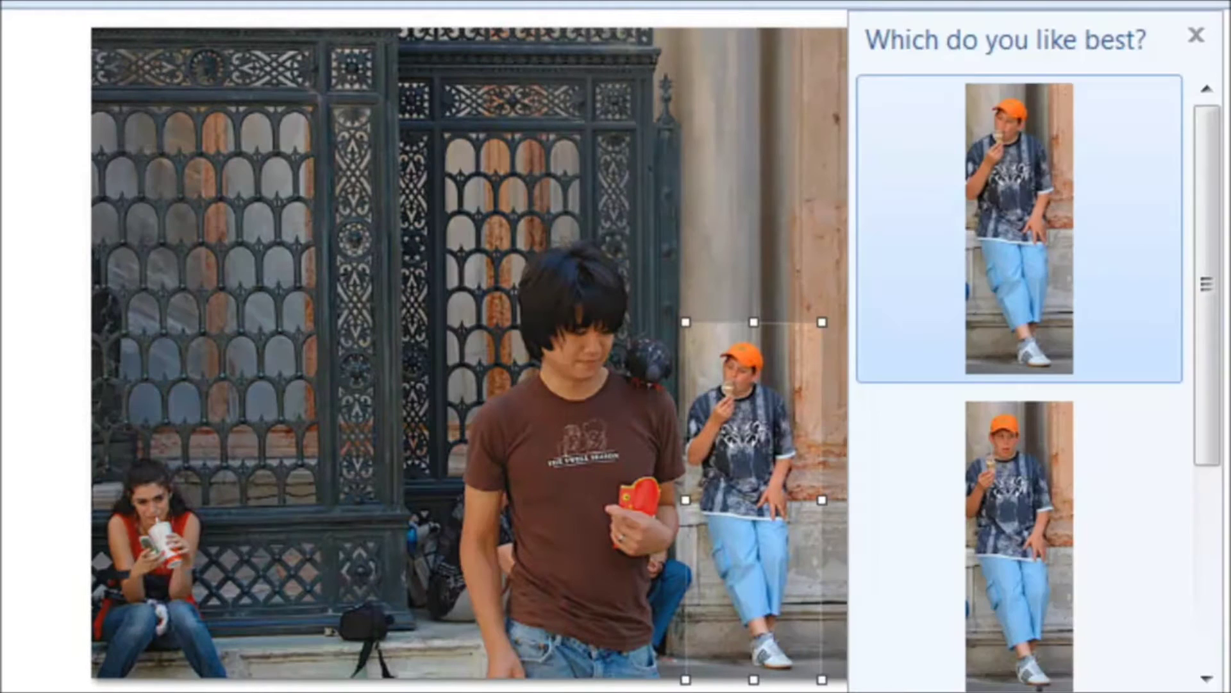
click(1196, 35)
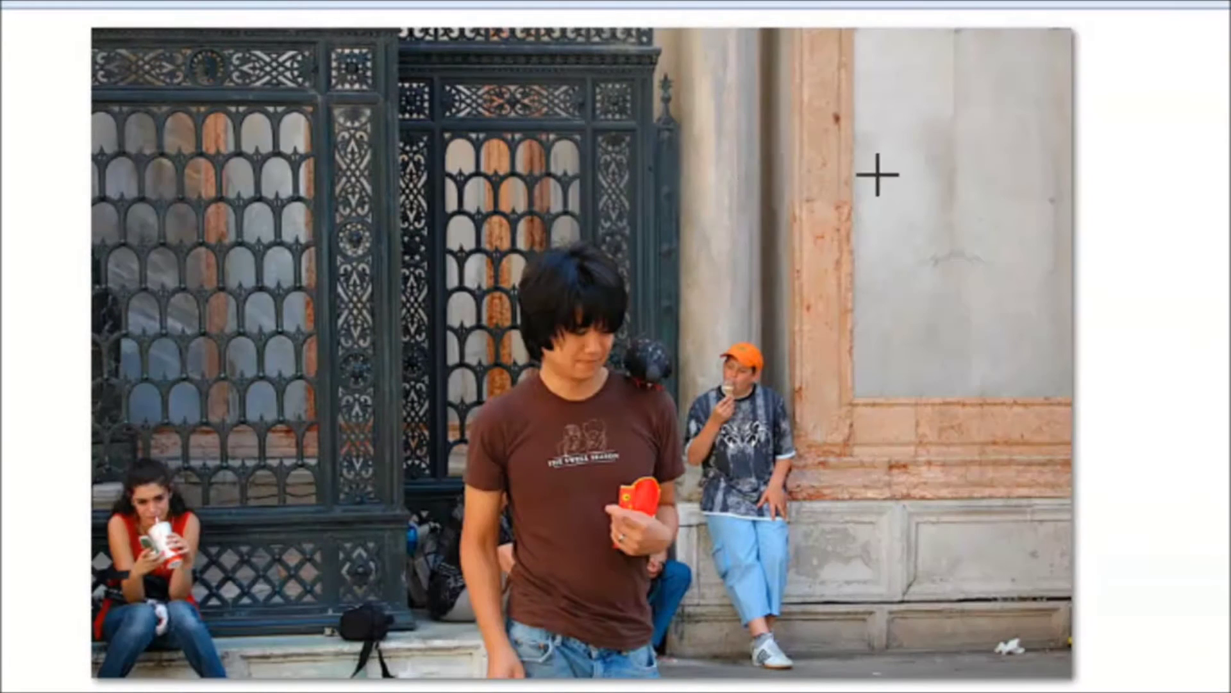
drag(233, 447, 89, 678)
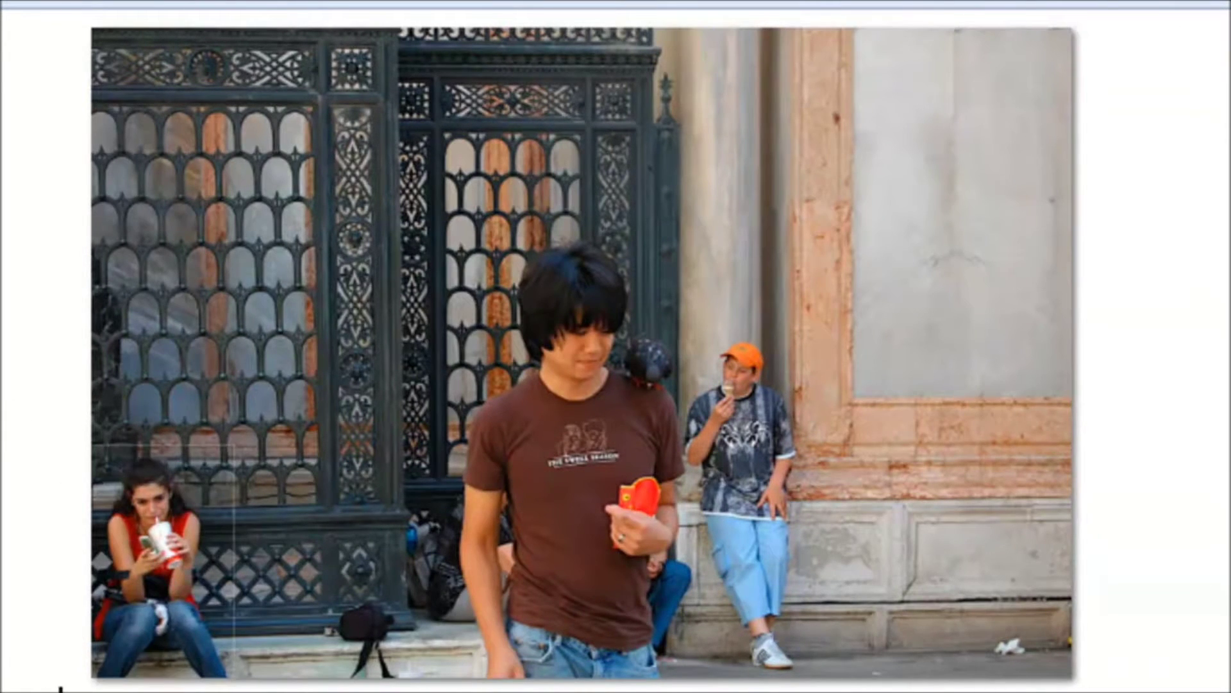
click(608, 36)
drag(447, 227, 683, 679)
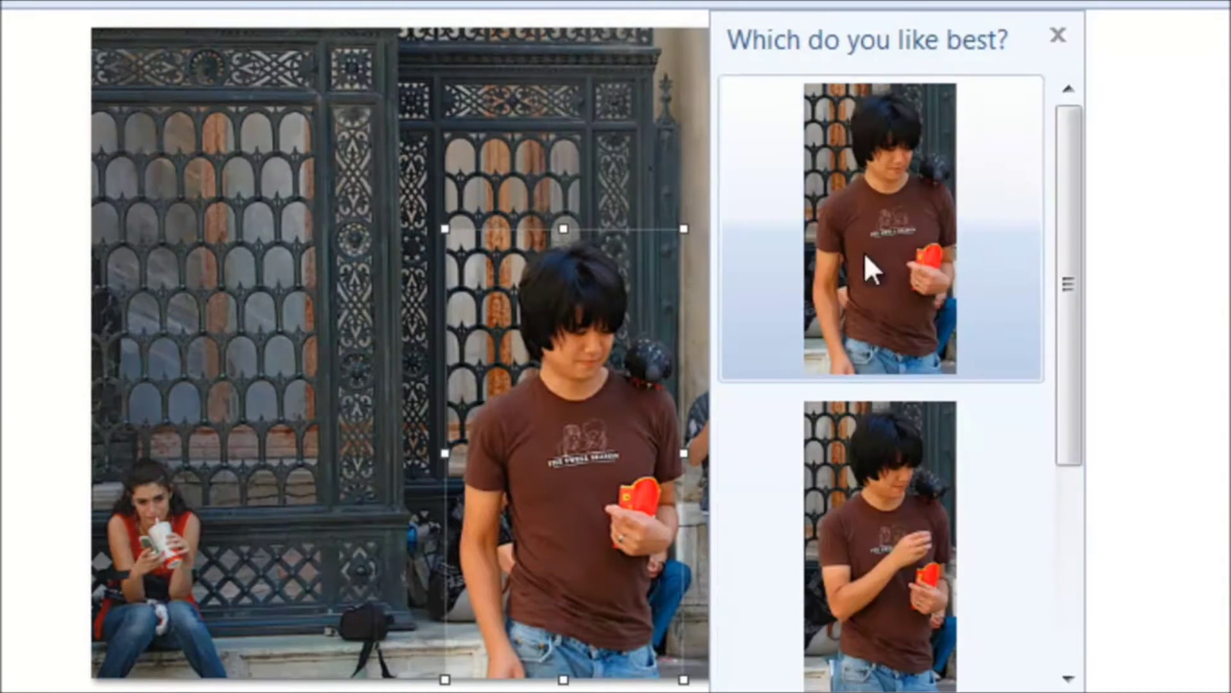
click(1070, 36)
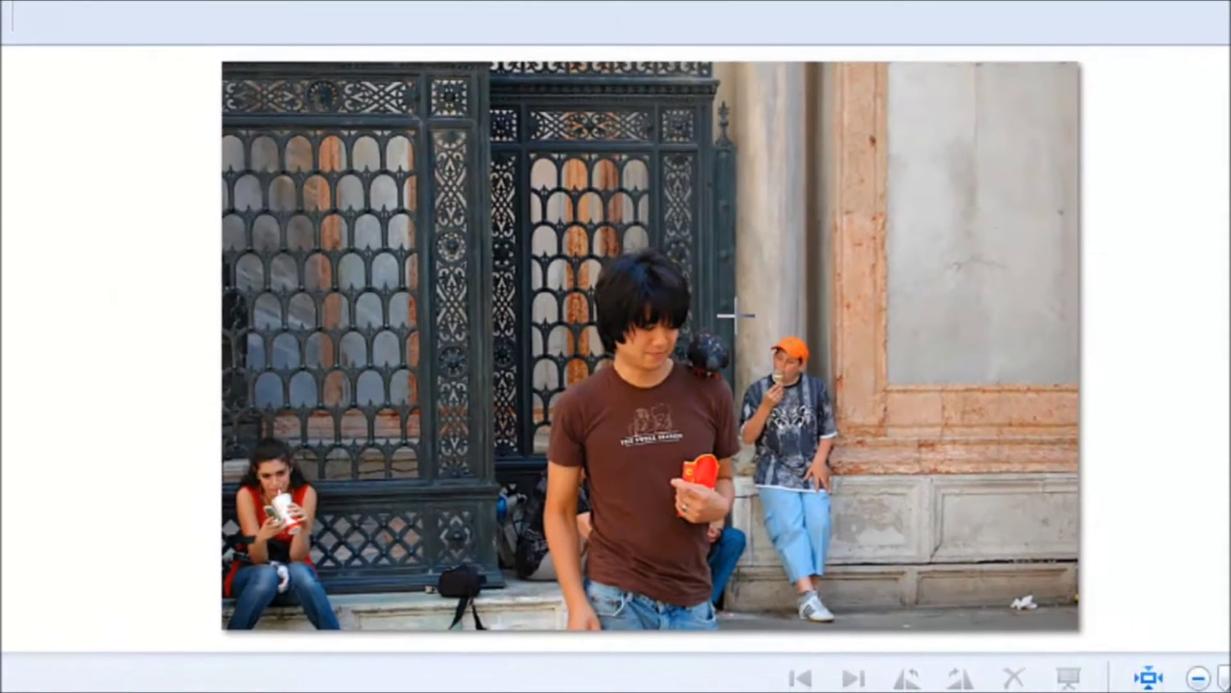
Replace the boy in the orange cap with his first alternative version
drag(737, 330, 864, 667)
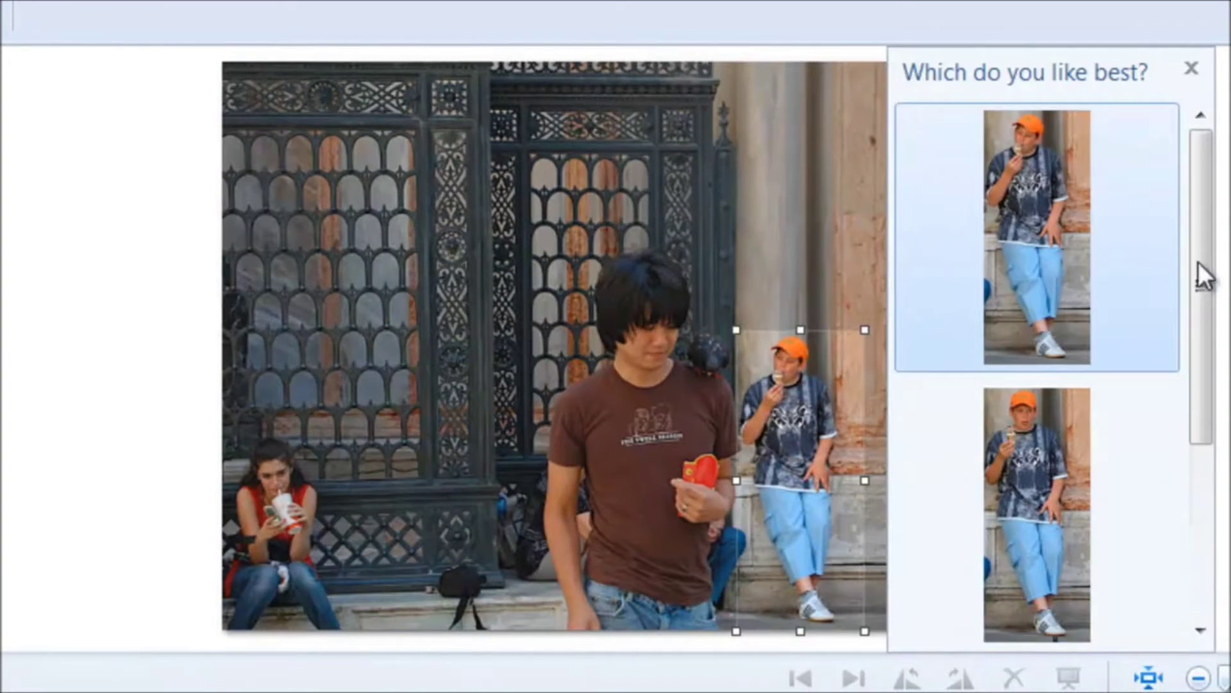
drag(1205, 159, 1189, 328)
click(1062, 218)
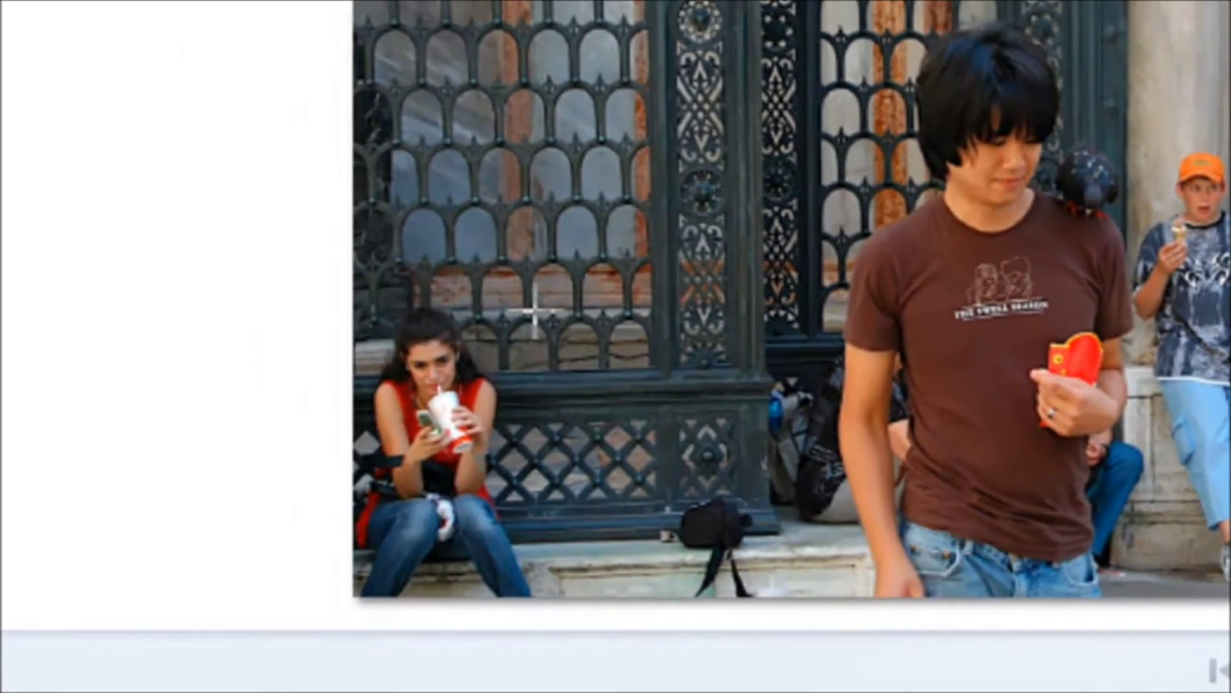
Swap the seated girl for her bottom alternative, then mark the young man in brown
drag(462, 426, 335, 625)
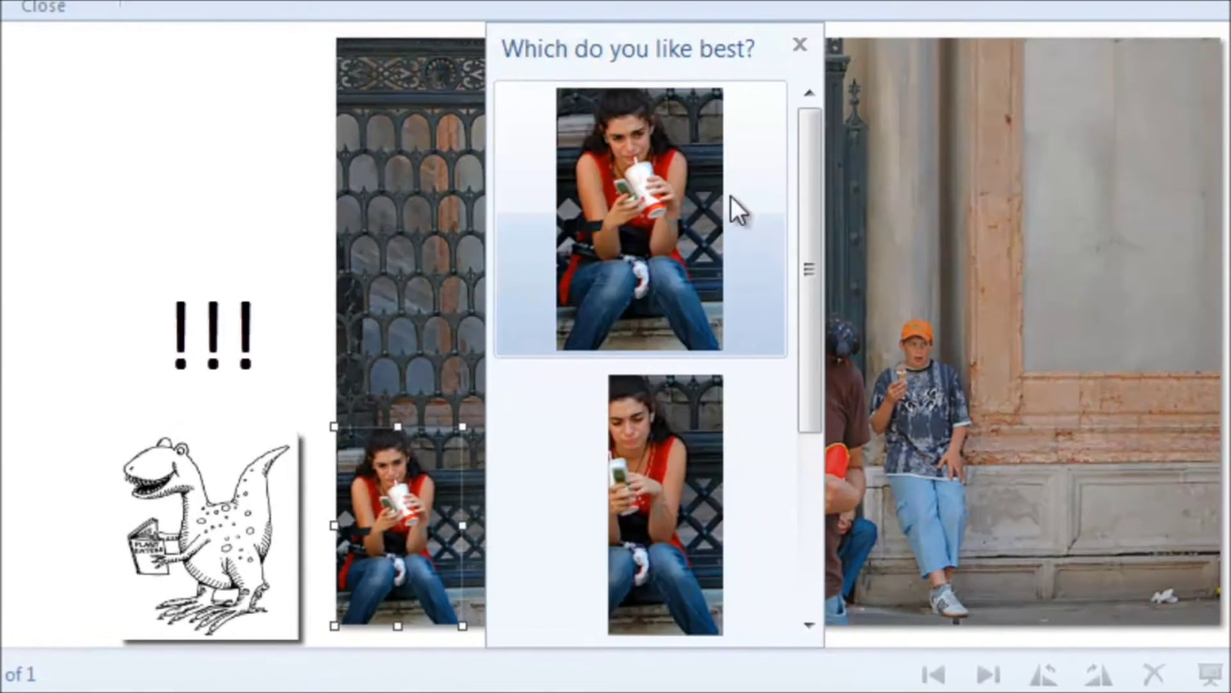
drag(814, 252, 807, 440)
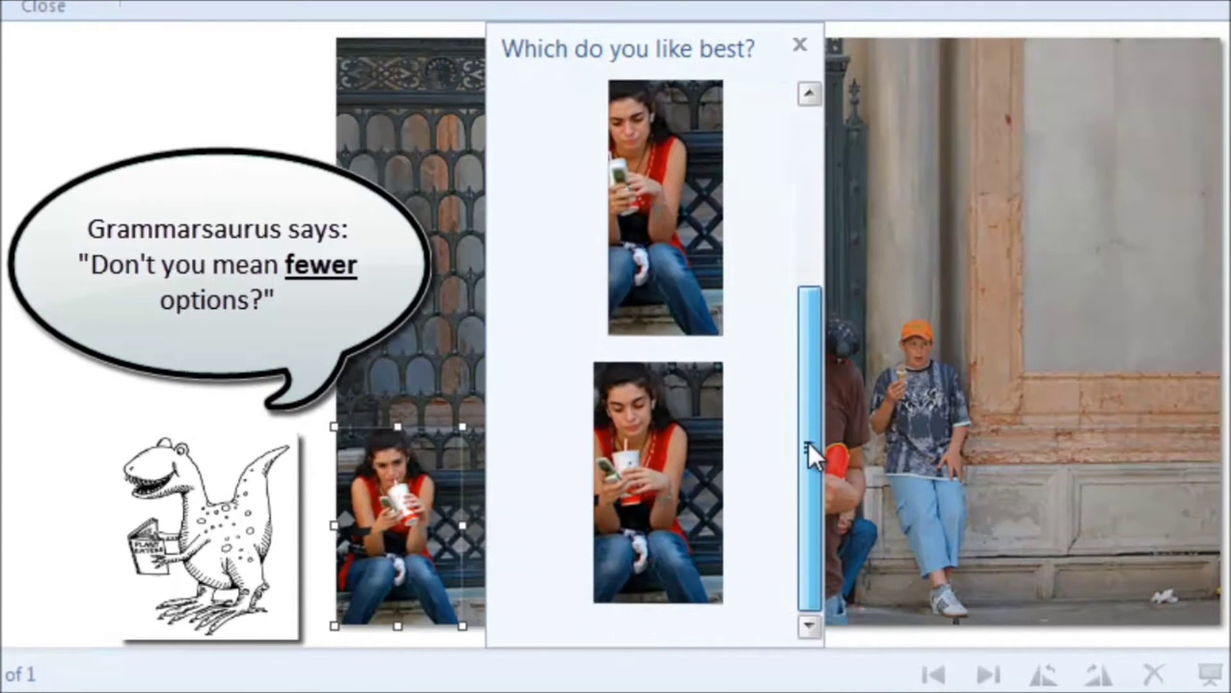
click(680, 433)
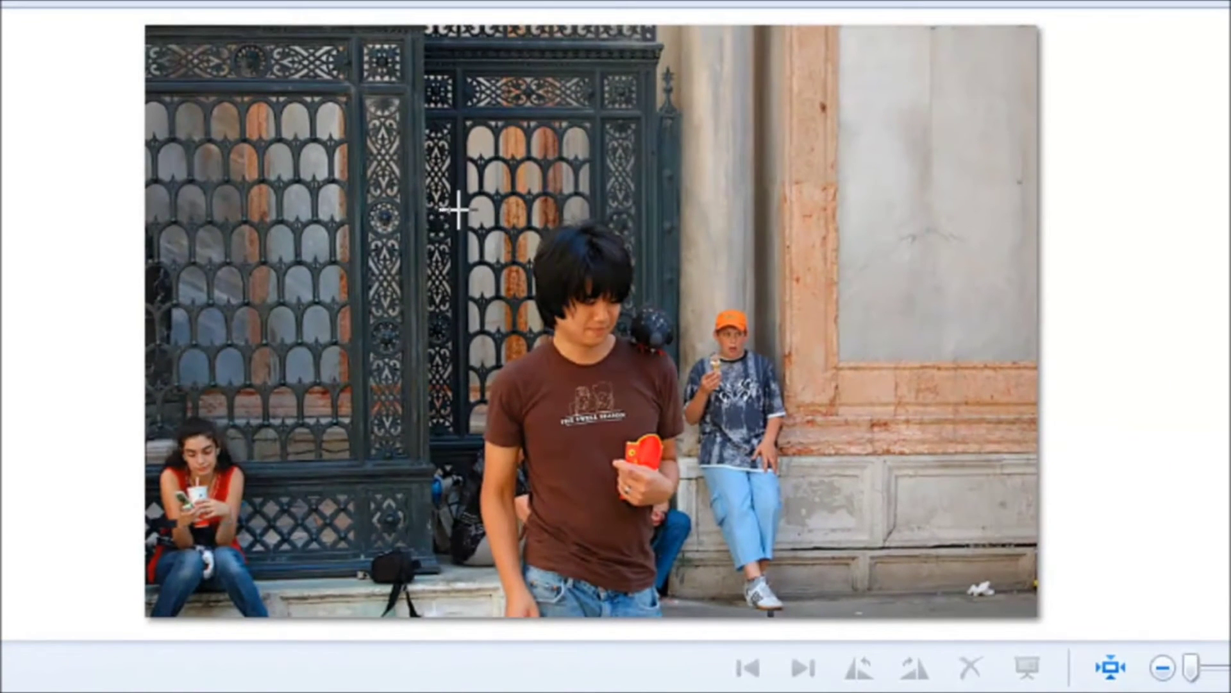
drag(458, 209, 693, 690)
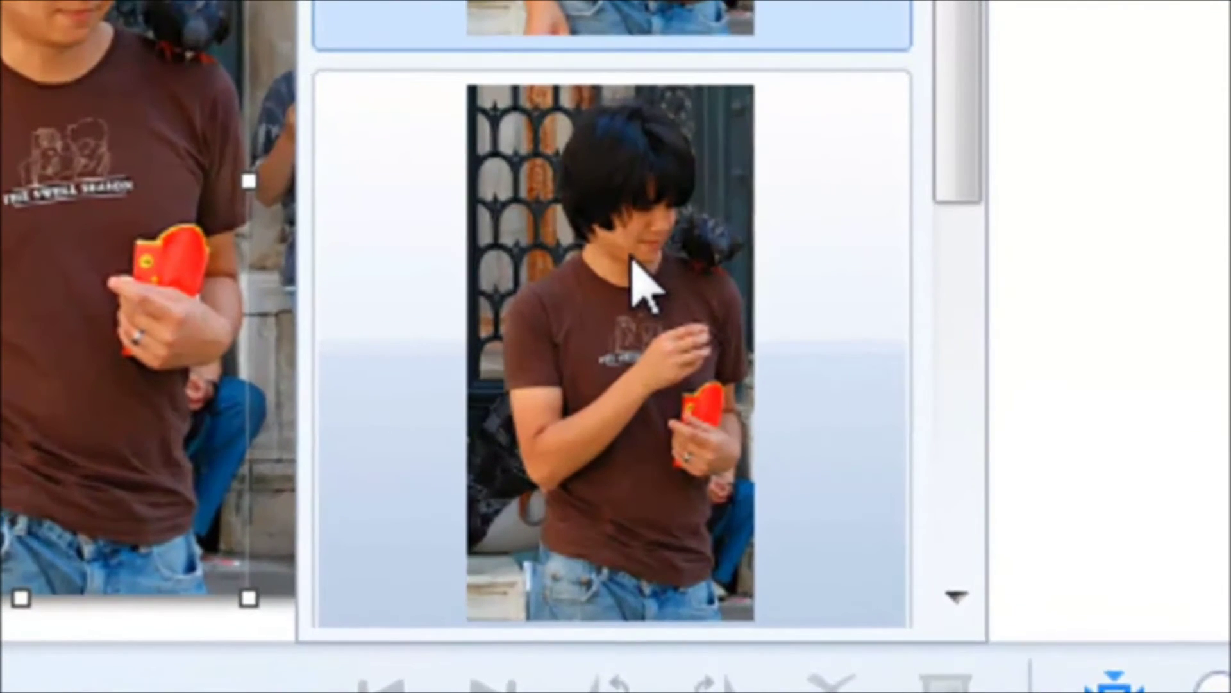
Try the young man's second pose, then settle on the one with a pigeon on his shoulder
drag(918, 69, 892, 426)
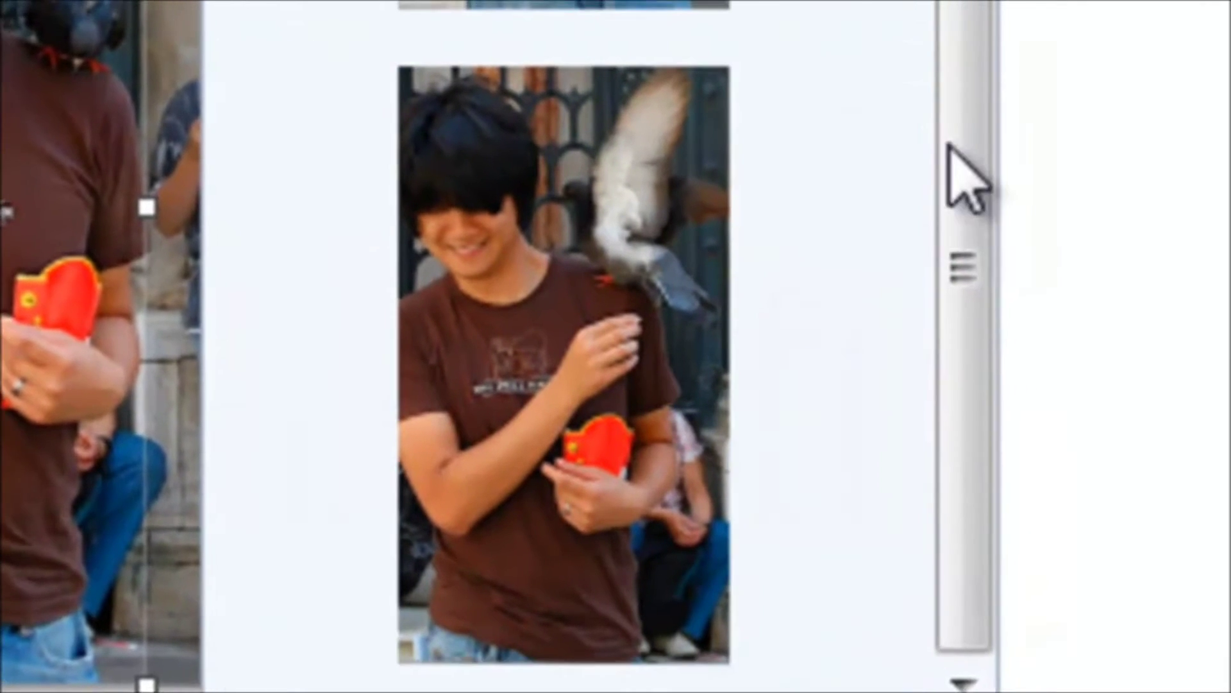
drag(1026, 165, 1035, 0)
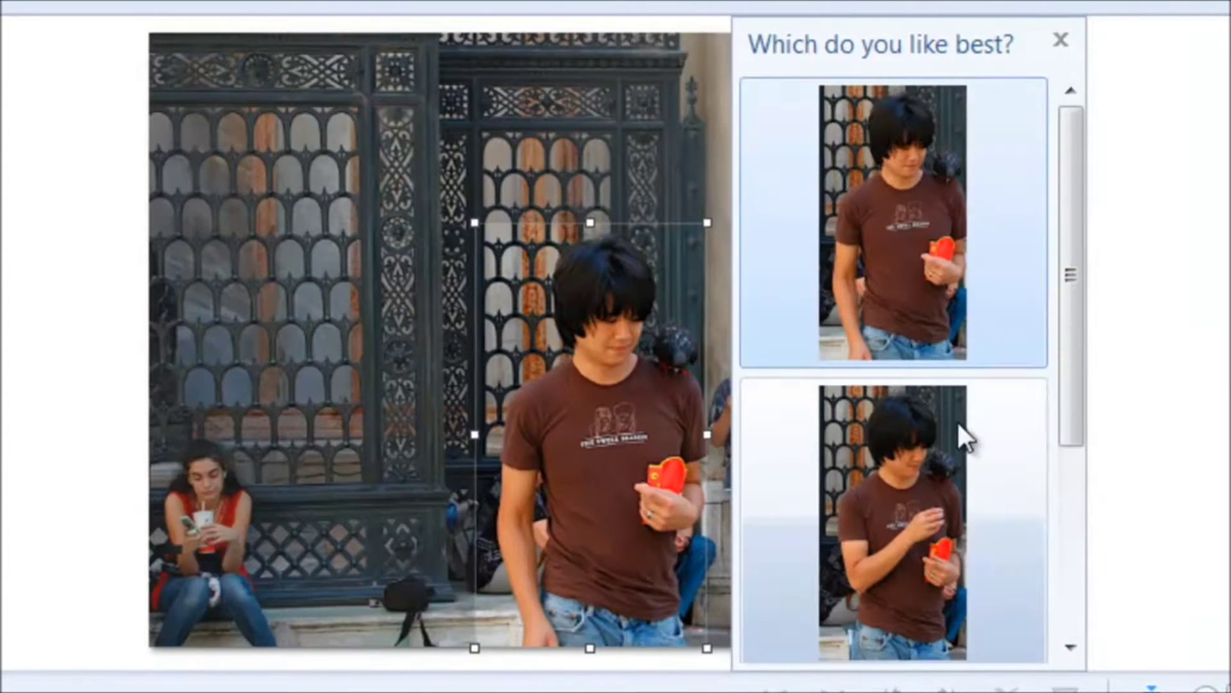
drag(1078, 266, 1067, 473)
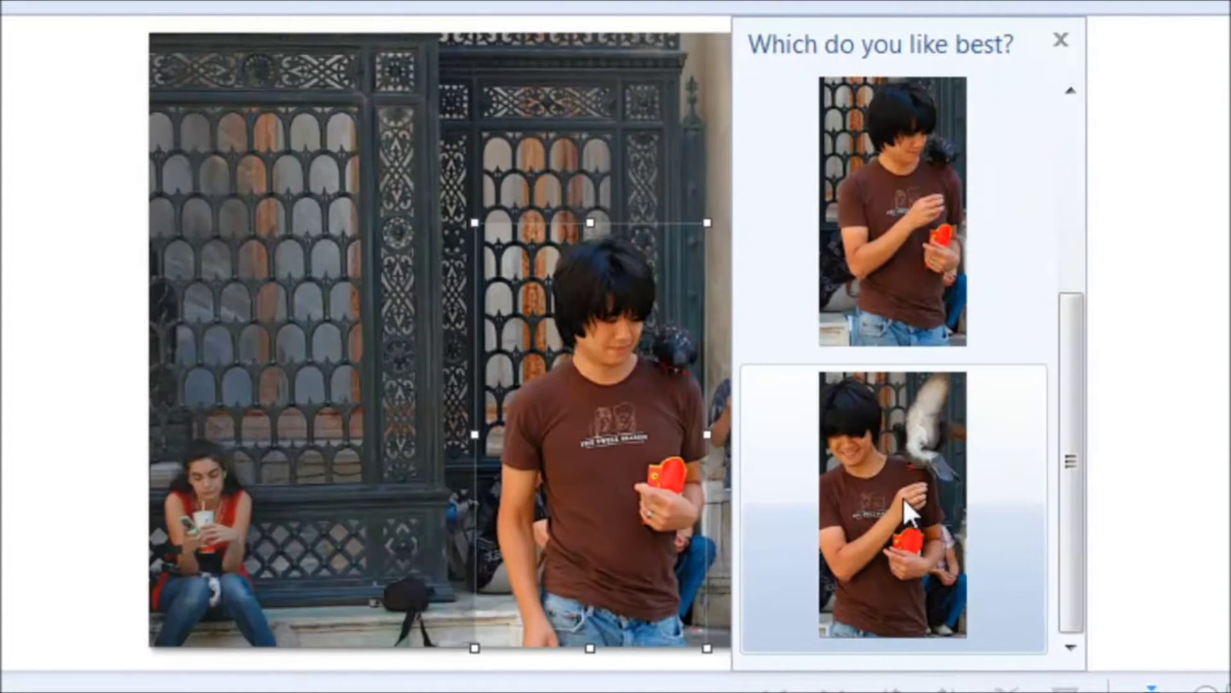
drag(1067, 473, 1086, 198)
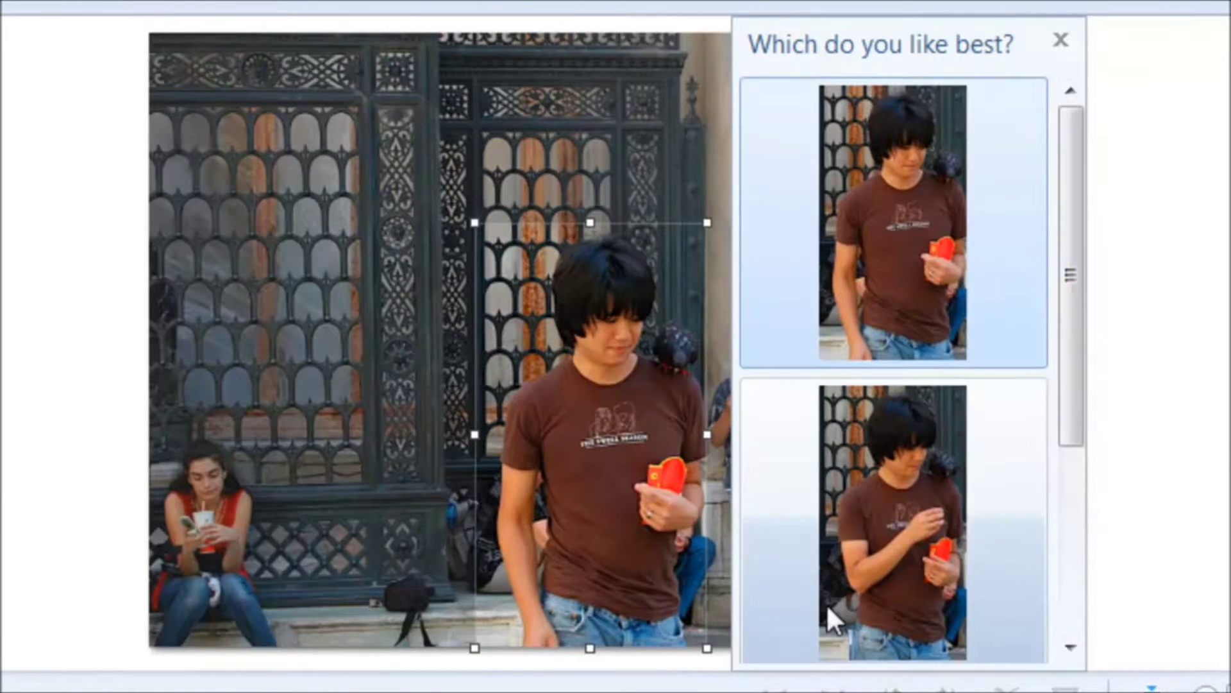
click(935, 513)
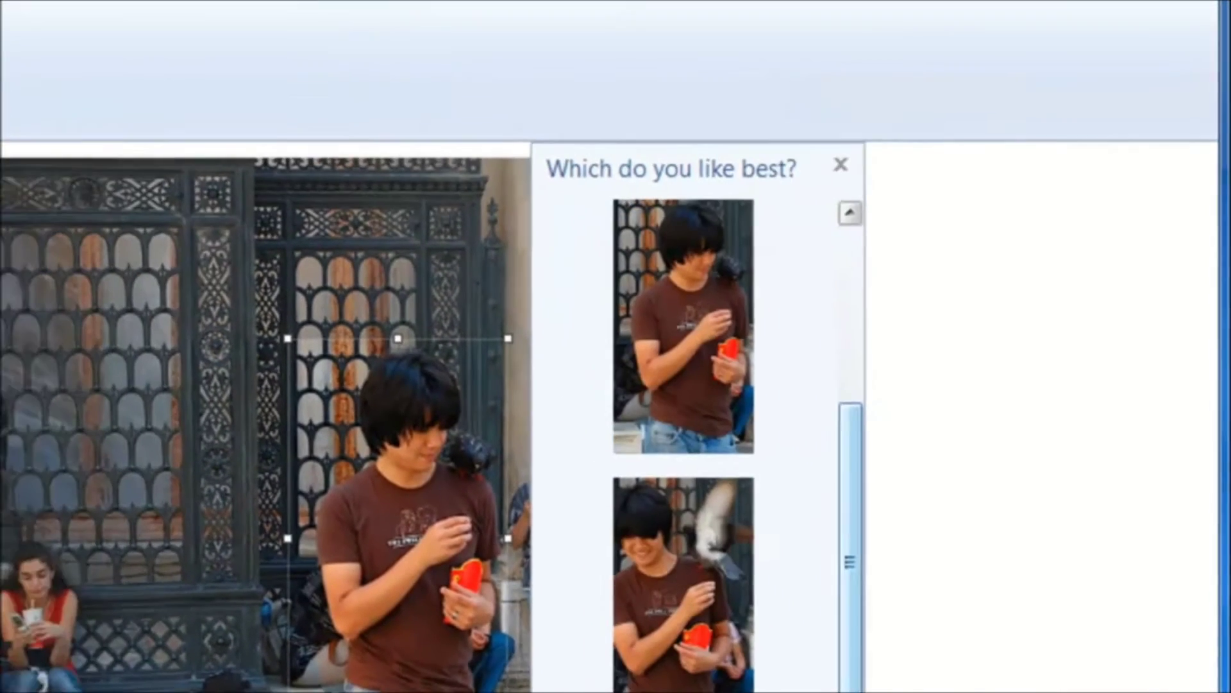
click(712, 644)
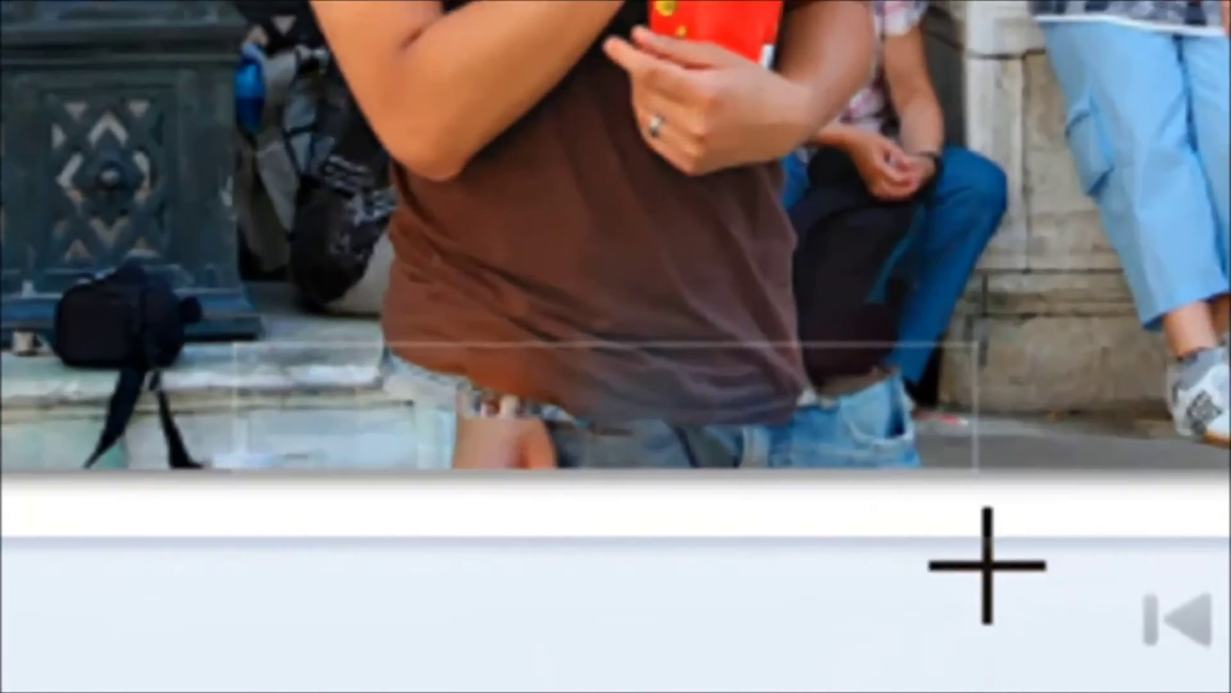
Fix the patches at the young man's waist and beside his head, using the third alternative each time
drag(988, 564, 988, 565)
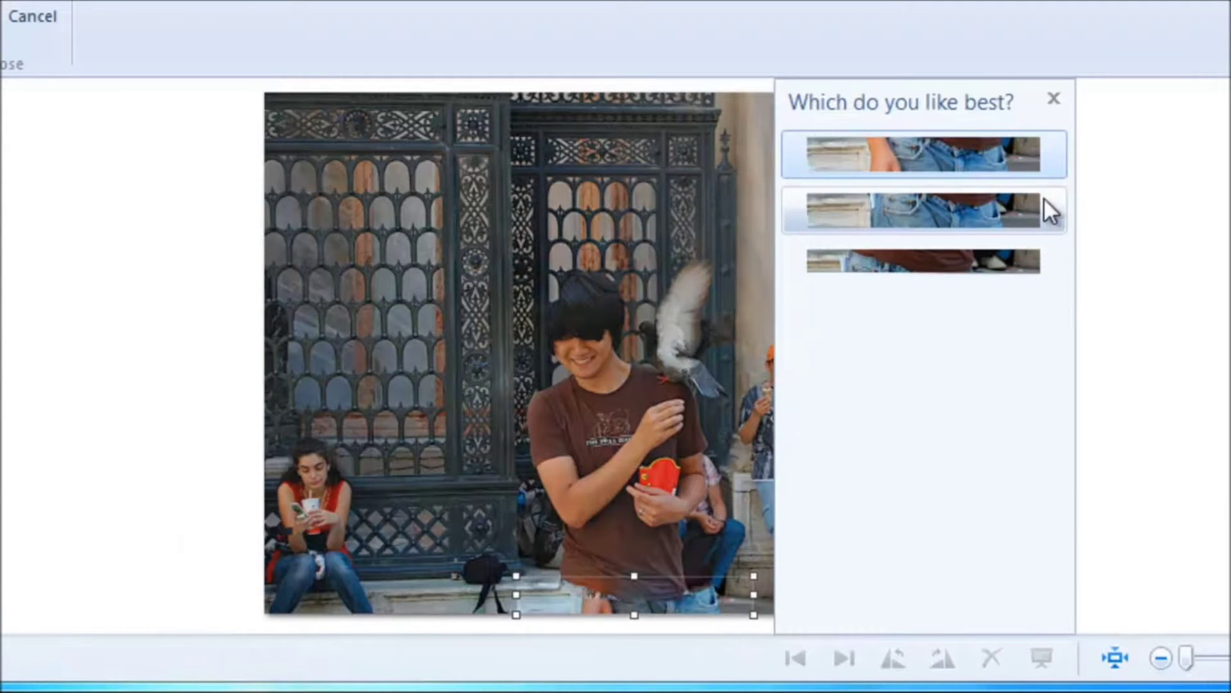
click(978, 256)
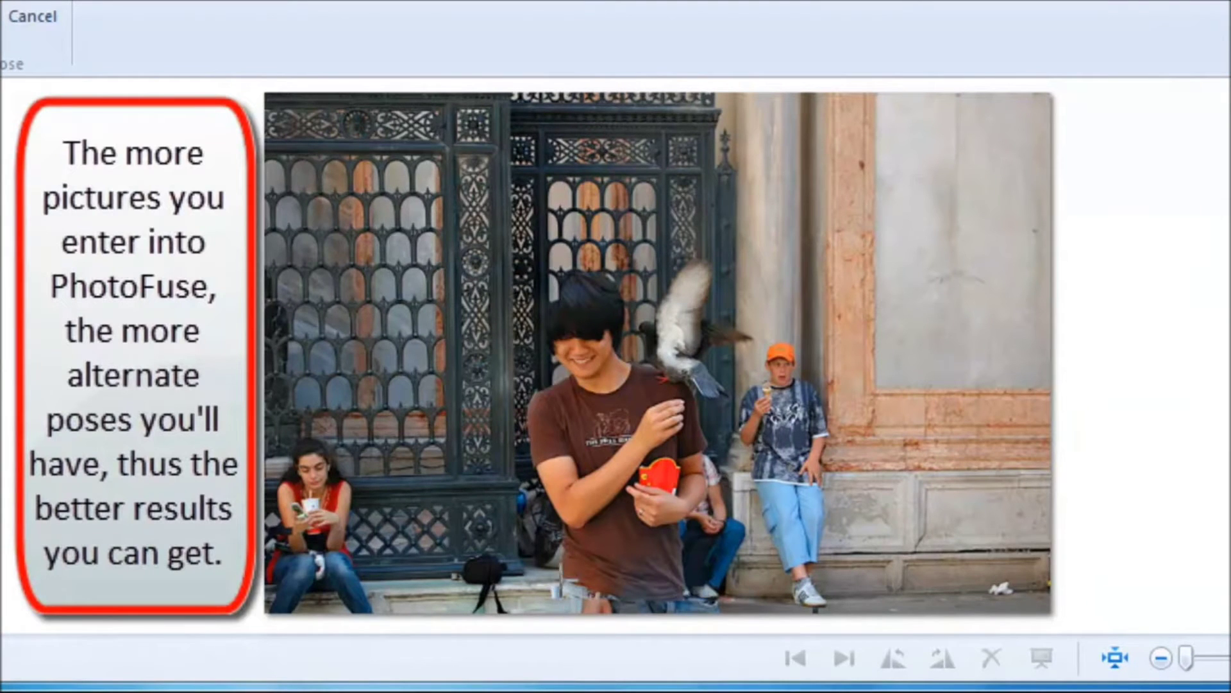
drag(477, 254, 646, 399)
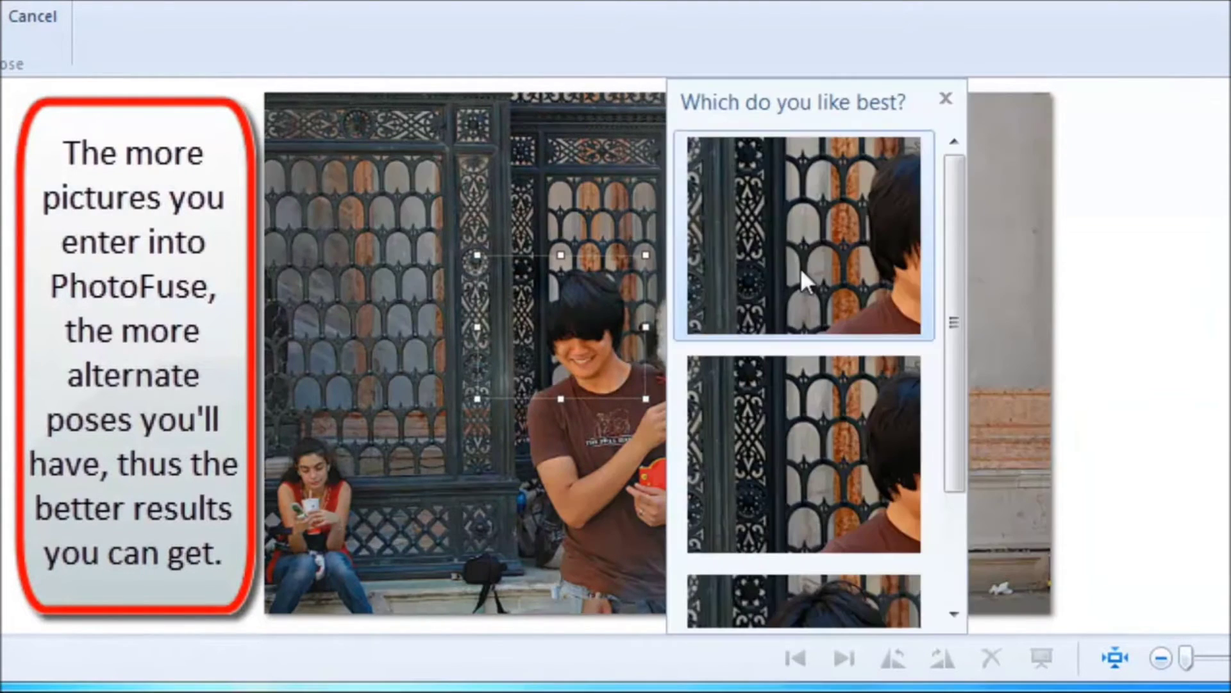
scroll(844, 522, down, 2)
click(844, 522)
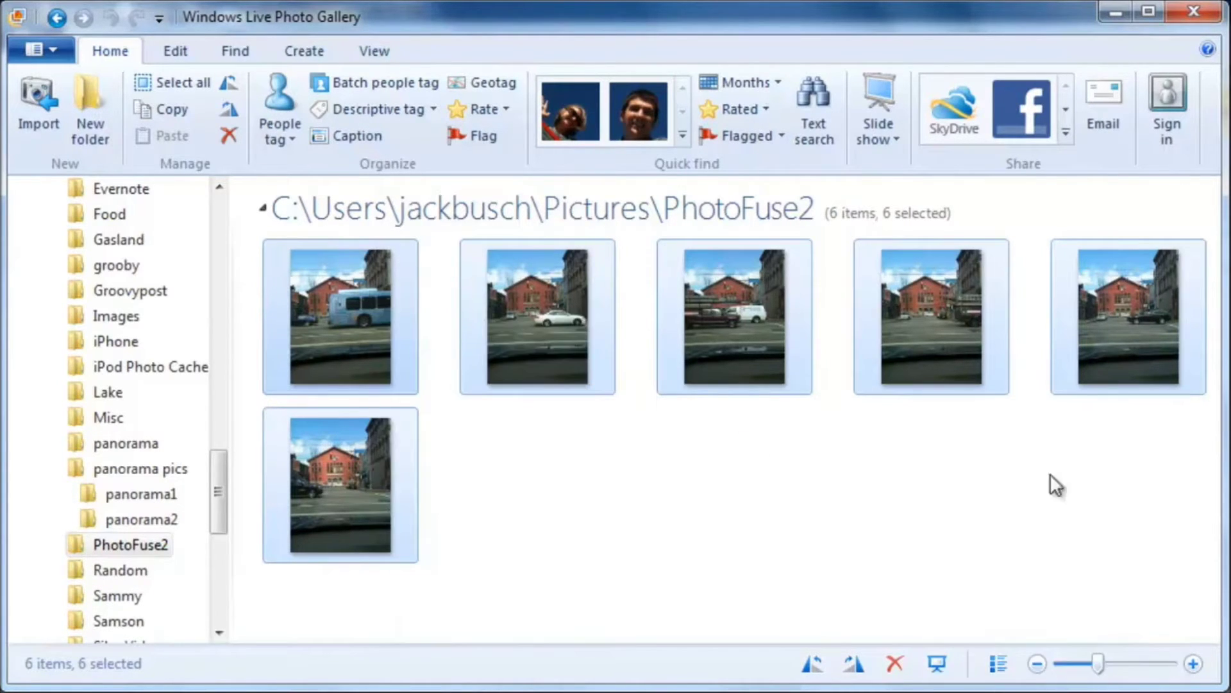
Select all six street photos in PhotoFuse2 and start Photo Fuse
mouse_move(807, 379)
drag(1165, 556, 260, 263)
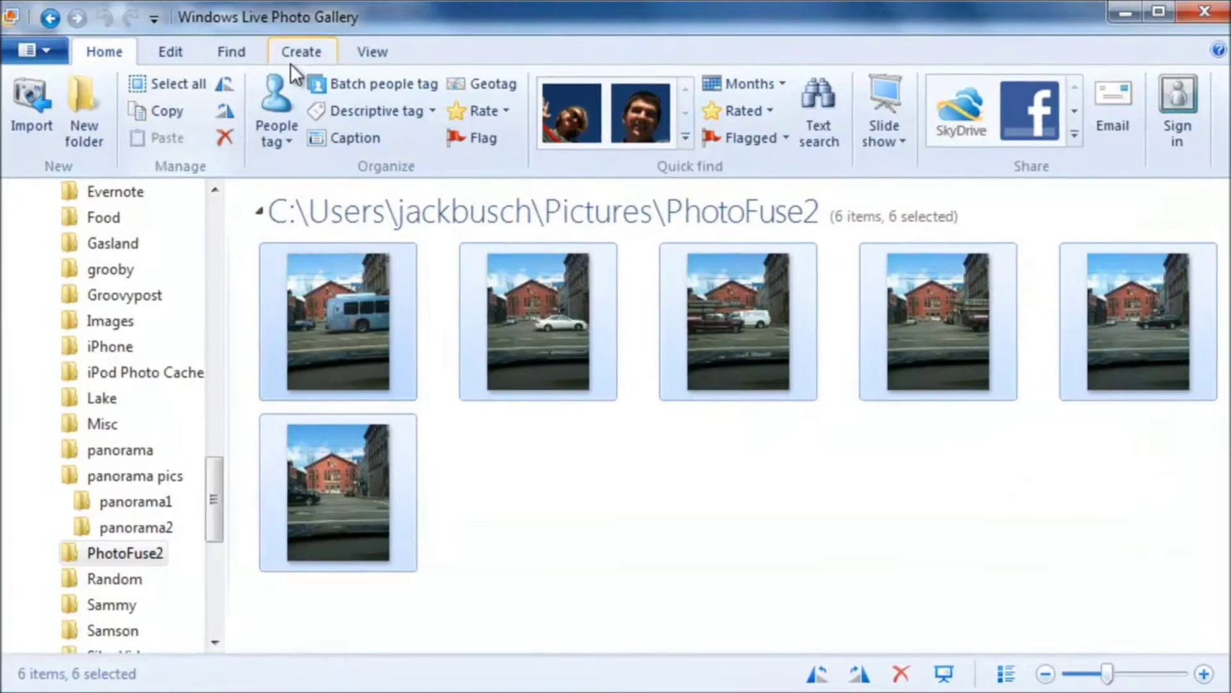
click(296, 53)
click(186, 103)
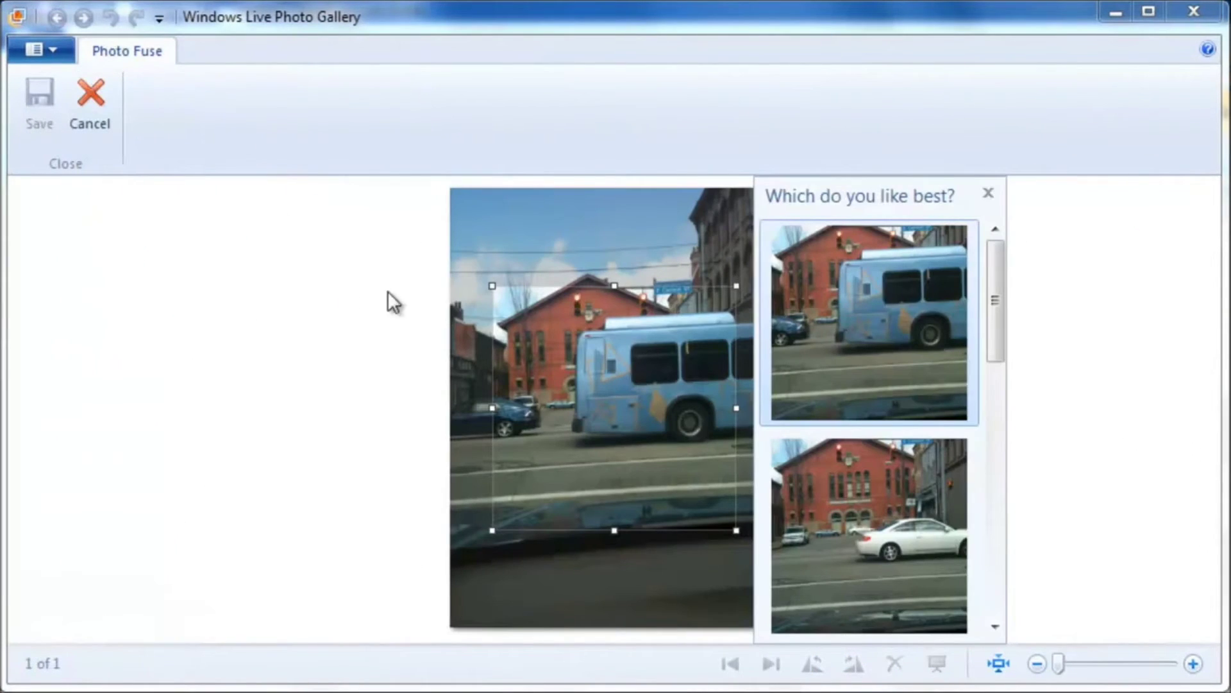
Enlarge the fused street photo, mark the bus area and pick a bus-free alternative
click(987, 193)
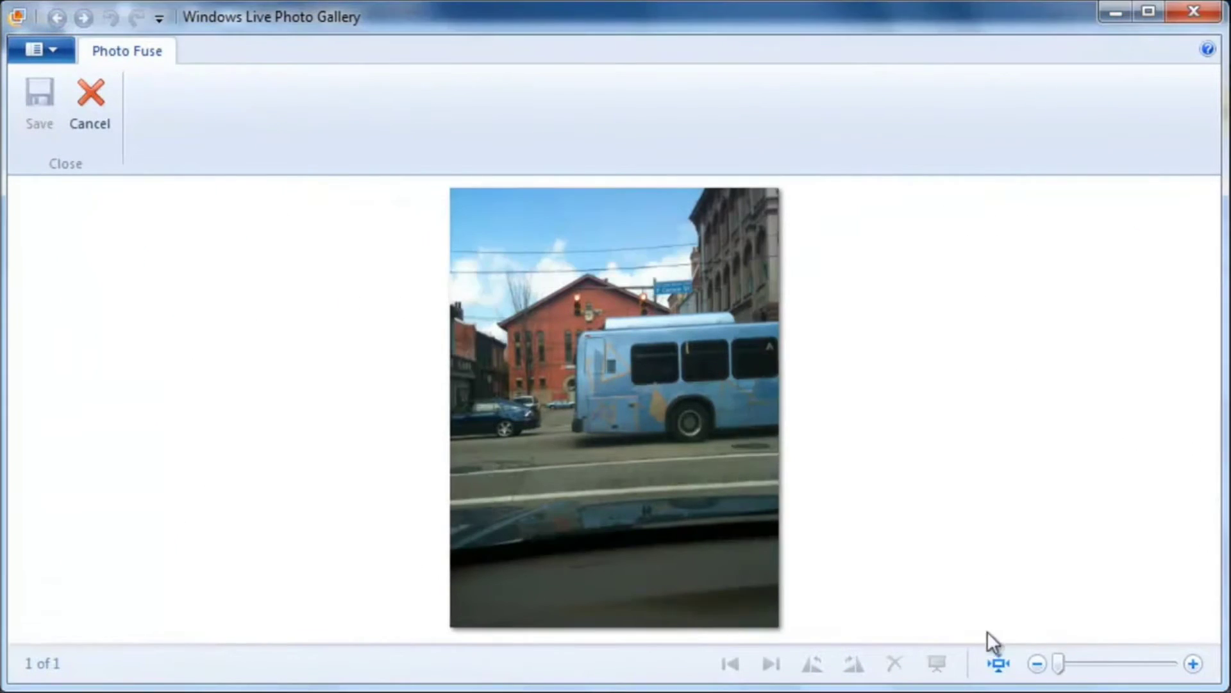
drag(1056, 667, 1087, 667)
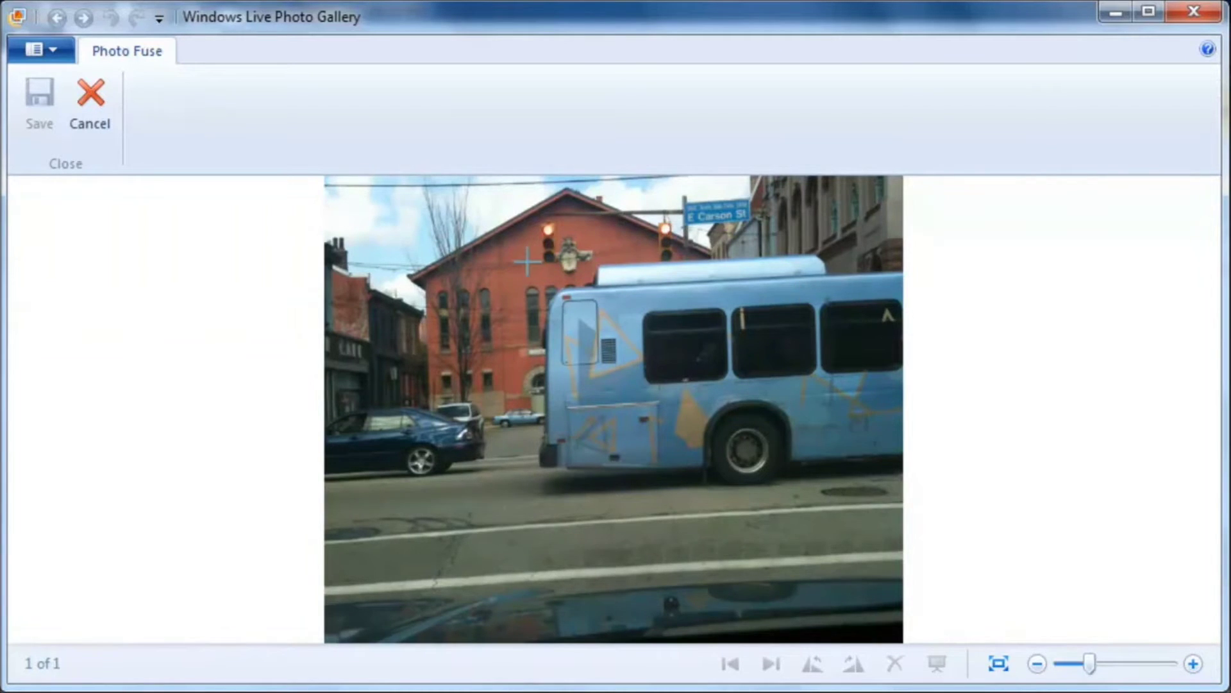
drag(979, 522, 526, 260)
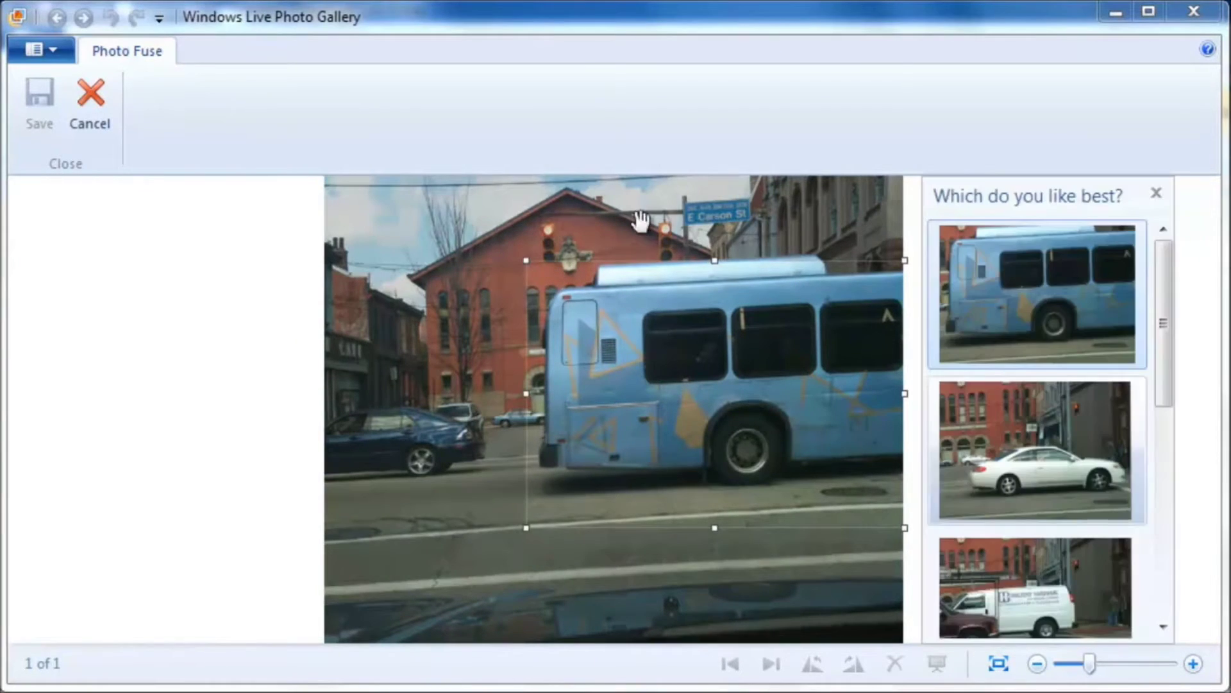
drag(713, 260, 712, 254)
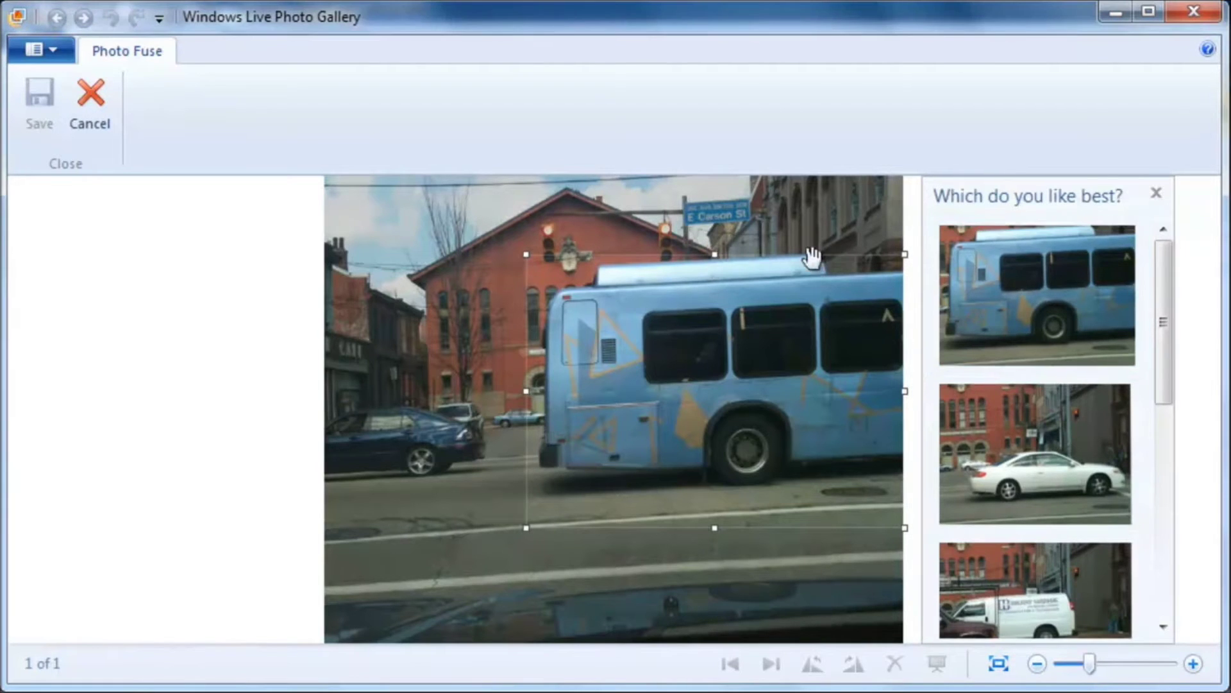
drag(1165, 289, 1163, 540)
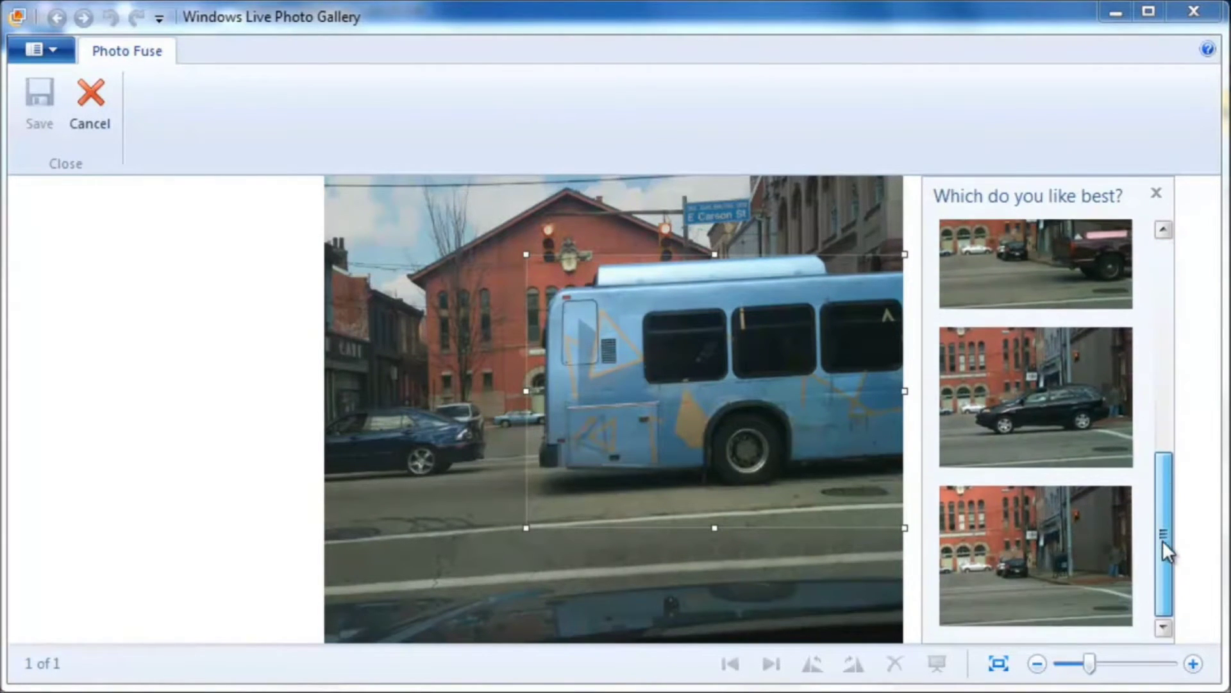
click(1053, 537)
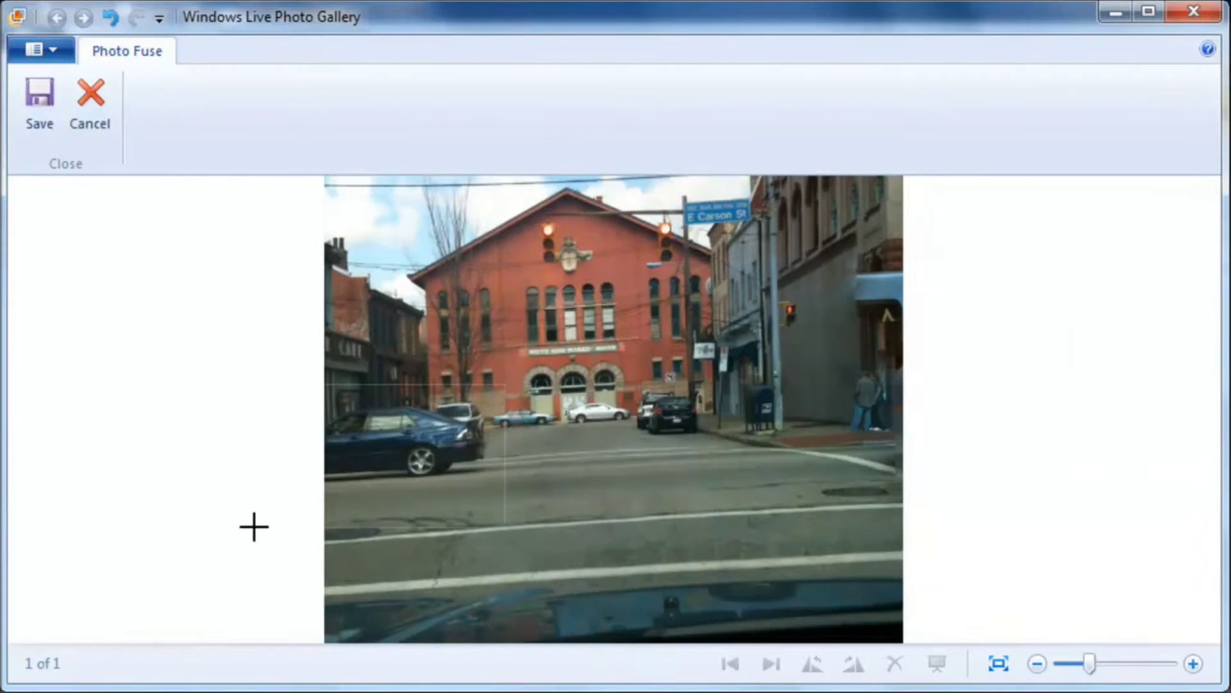
Replace the blue car area with another shot and zoom in to check the street
click(685, 442)
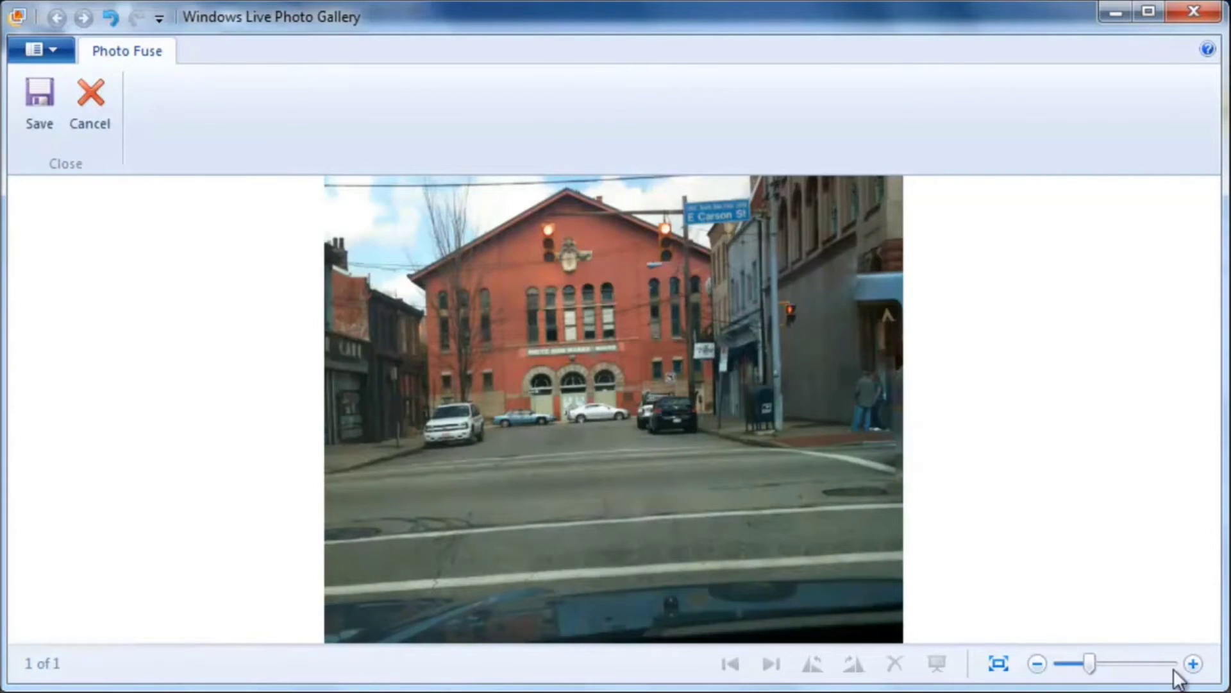
click(1194, 664)
click(1195, 664)
click(1193, 664)
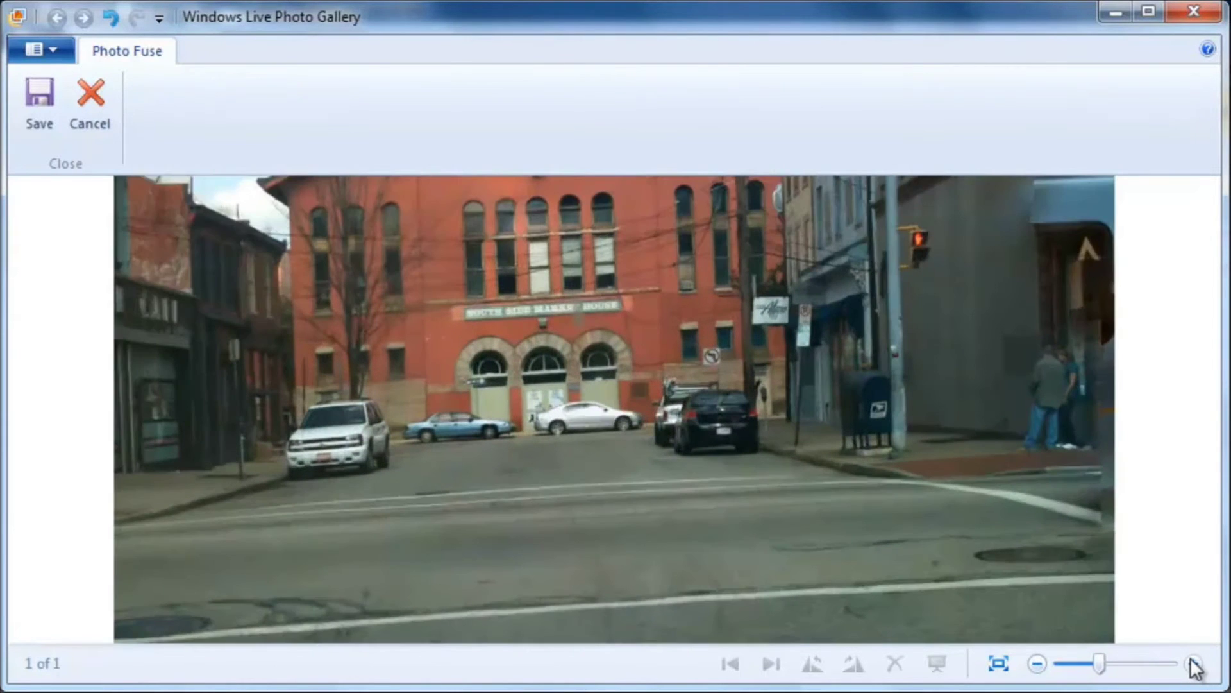
Zoom back out on the cleaned street photo
click(1037, 664)
click(1037, 664)
click(1038, 664)
click(1038, 664)
click(1038, 663)
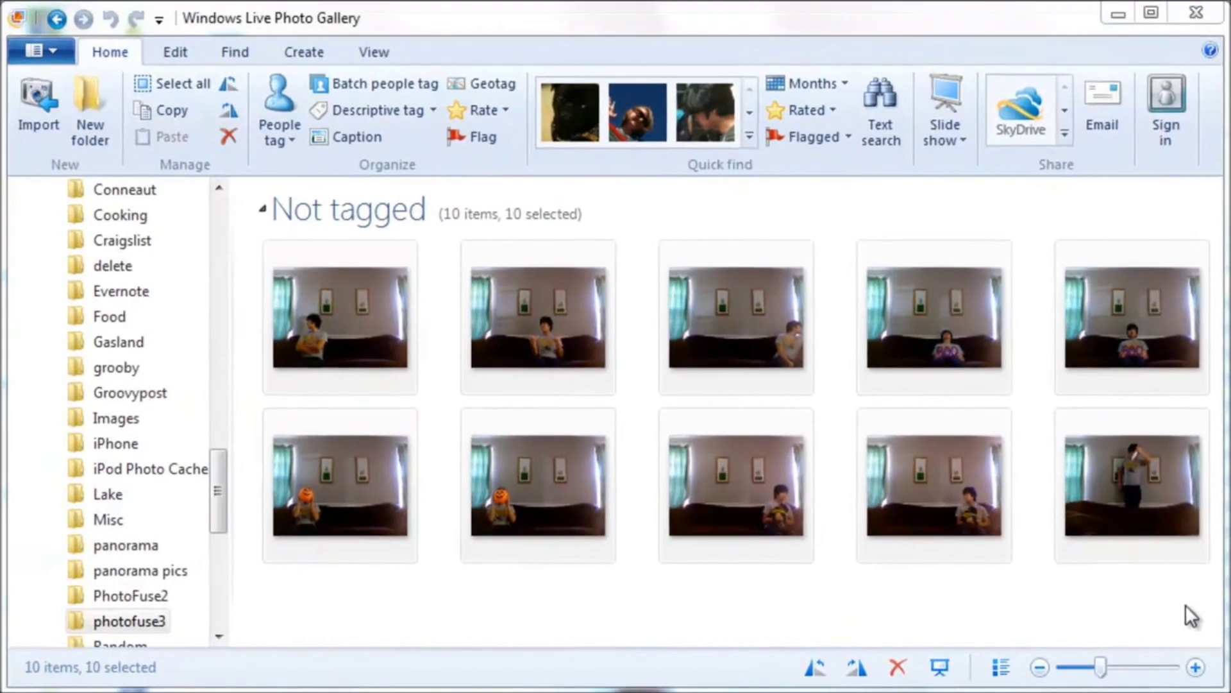
Select all ten sofa photos in photofuse3 and start Photo Fuse
drag(1172, 584, 115, 190)
drag(345, 293, 340, 290)
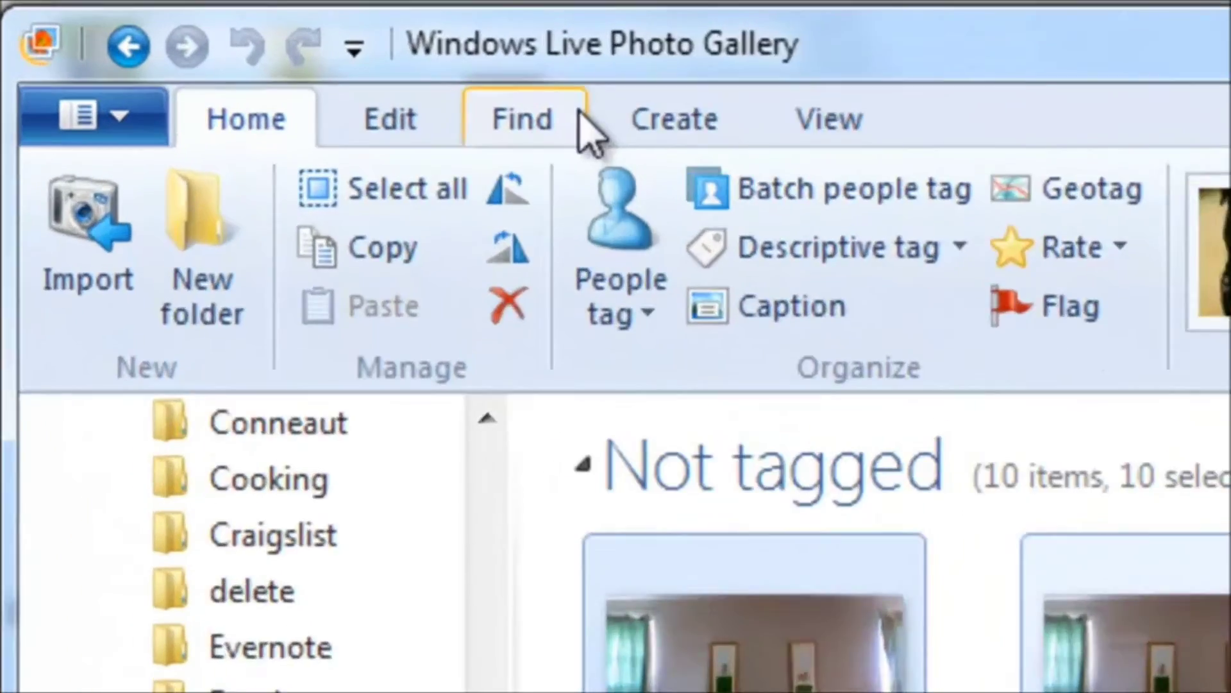
click(309, 54)
click(191, 96)
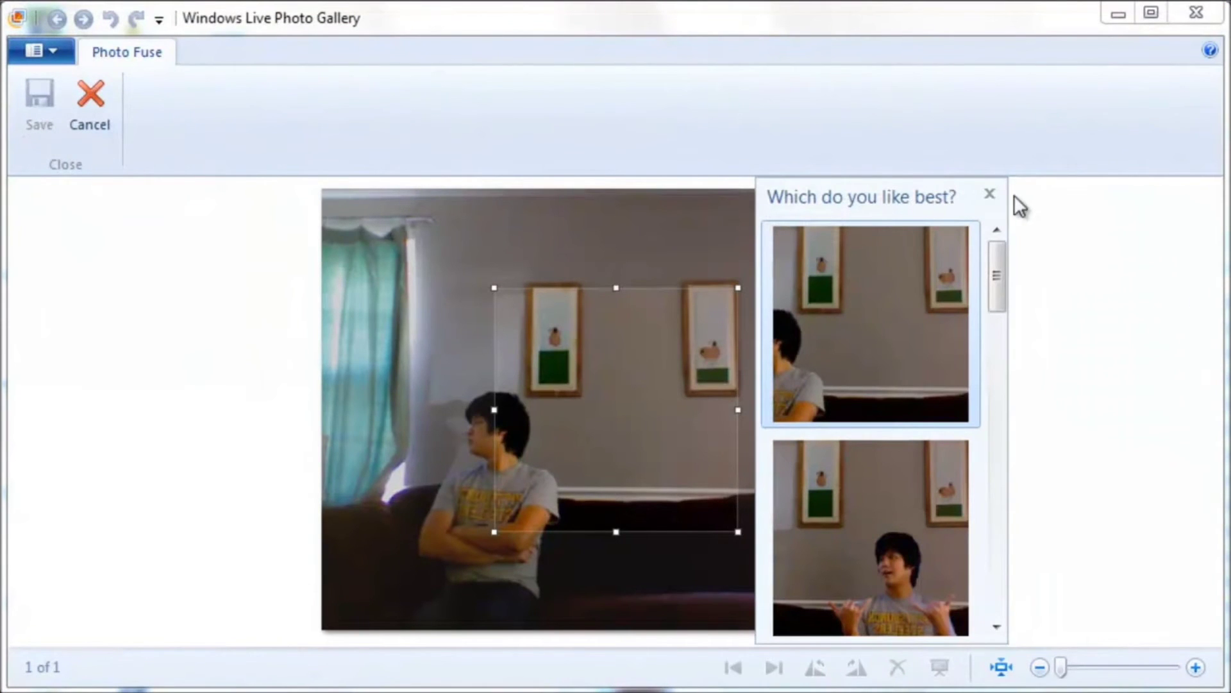
Use the centered BOO pose as the base for the whole photo
click(982, 192)
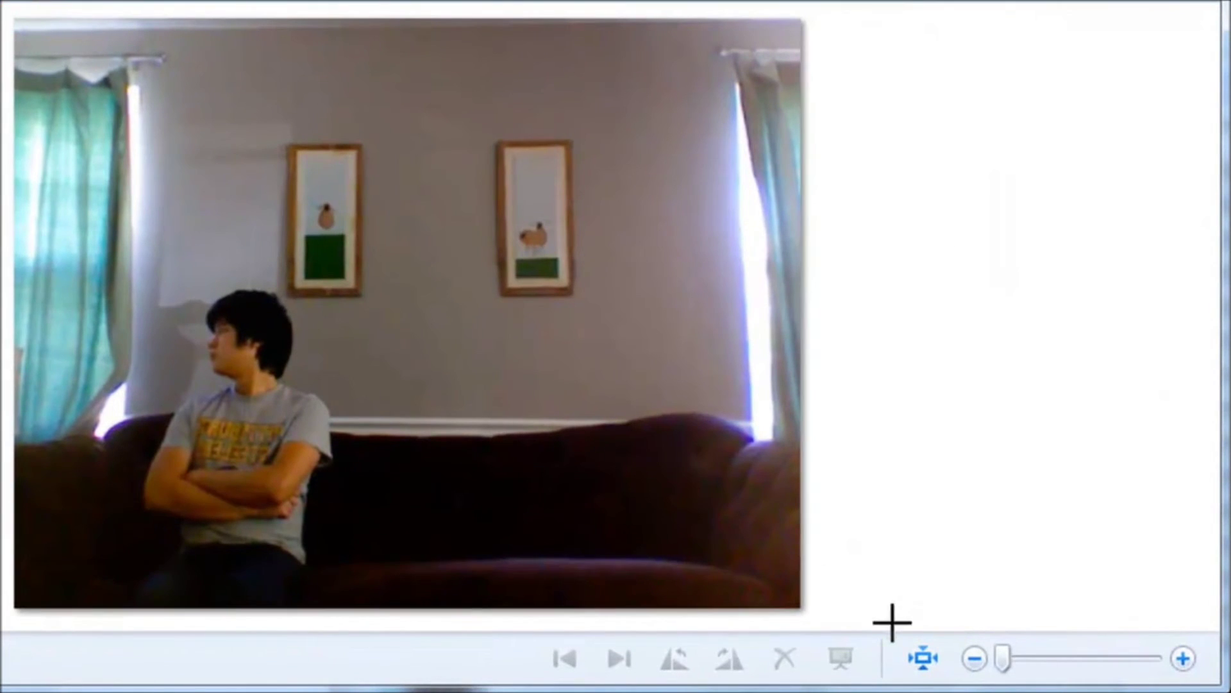
click(684, 478)
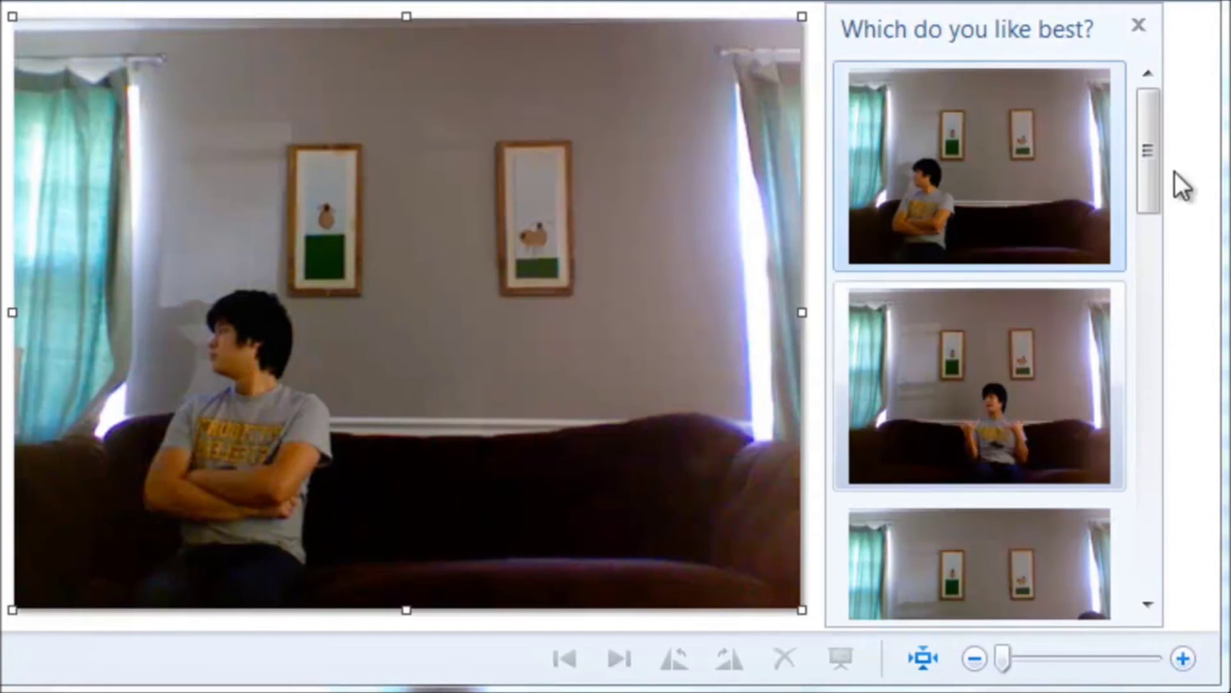
drag(1153, 122, 1140, 334)
click(1010, 273)
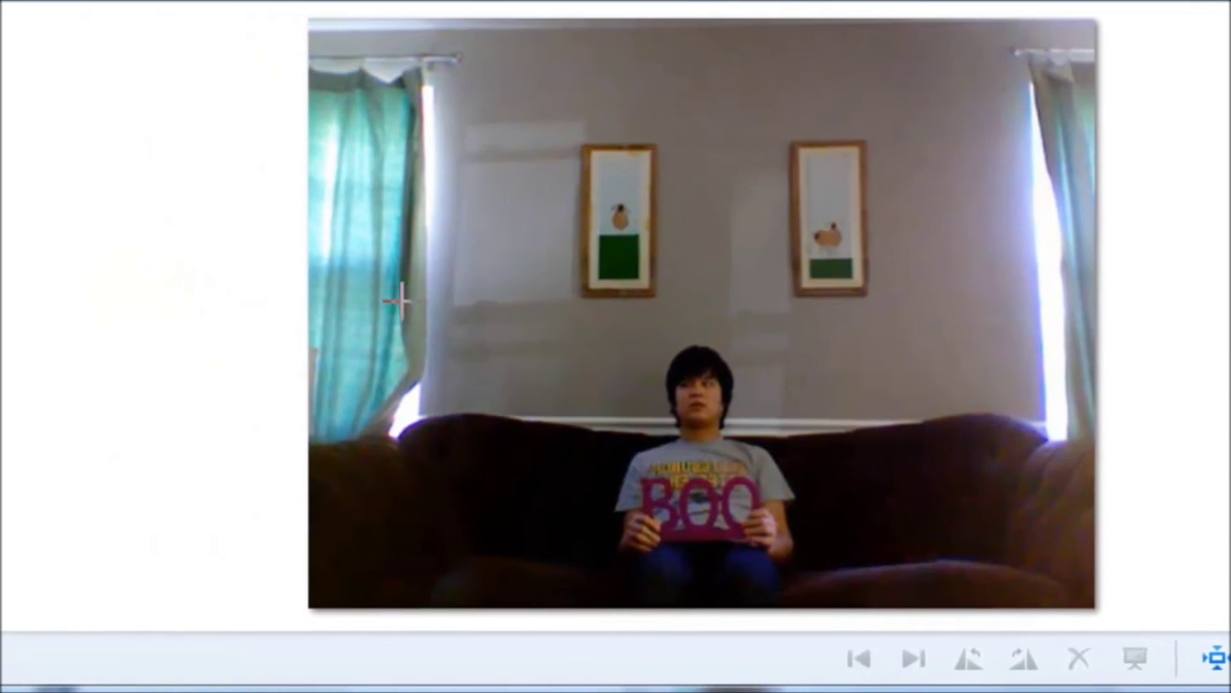
Put the pumpkin-masked pose on the left part of the sofa
drag(596, 292, 307, 610)
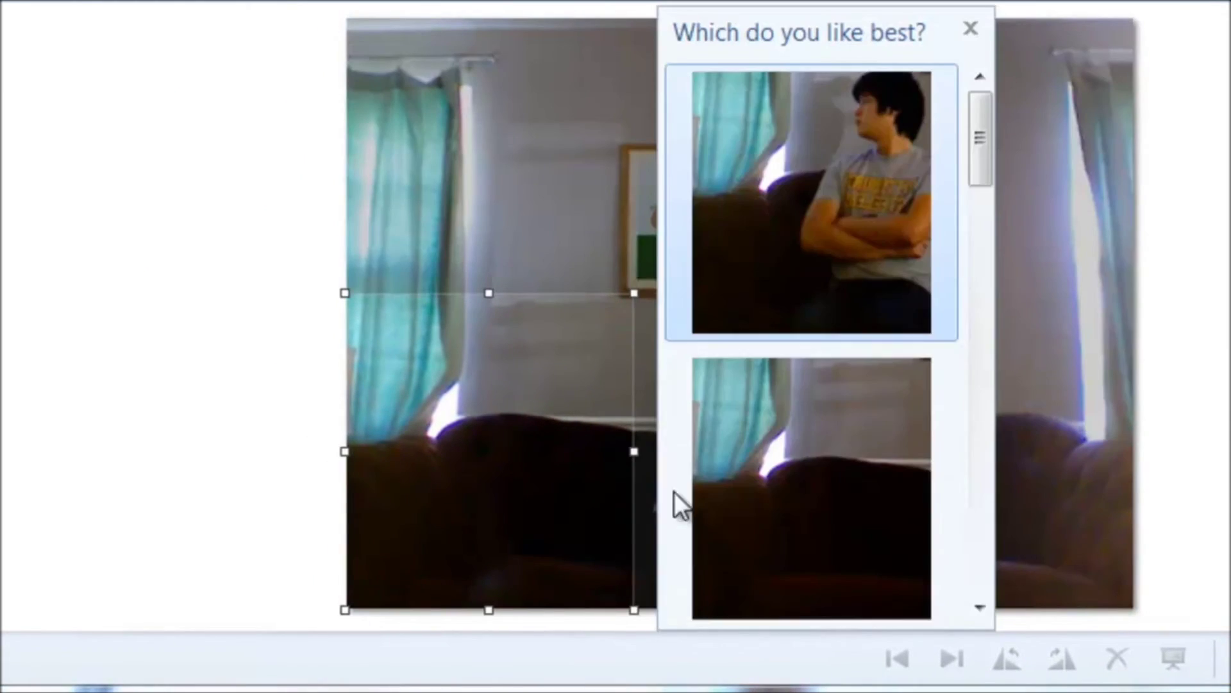
drag(970, 132, 949, 374)
click(833, 489)
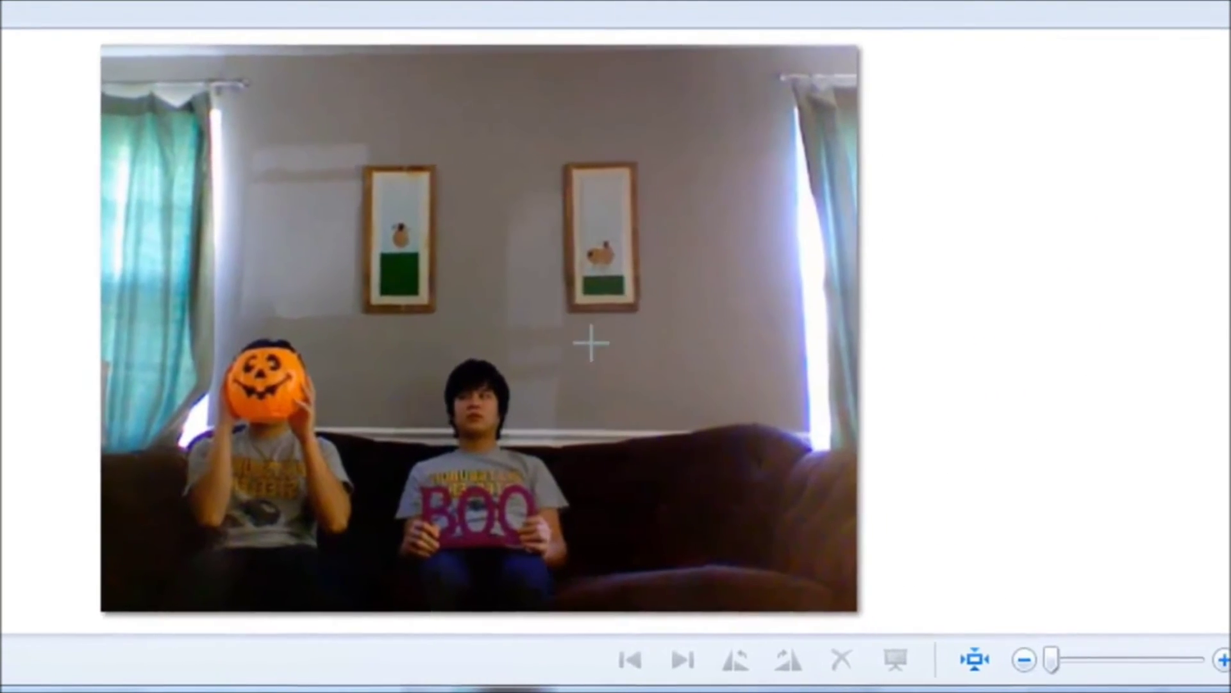
Put the pet-holding pose on the right part of the sofa
drag(570, 327, 854, 615)
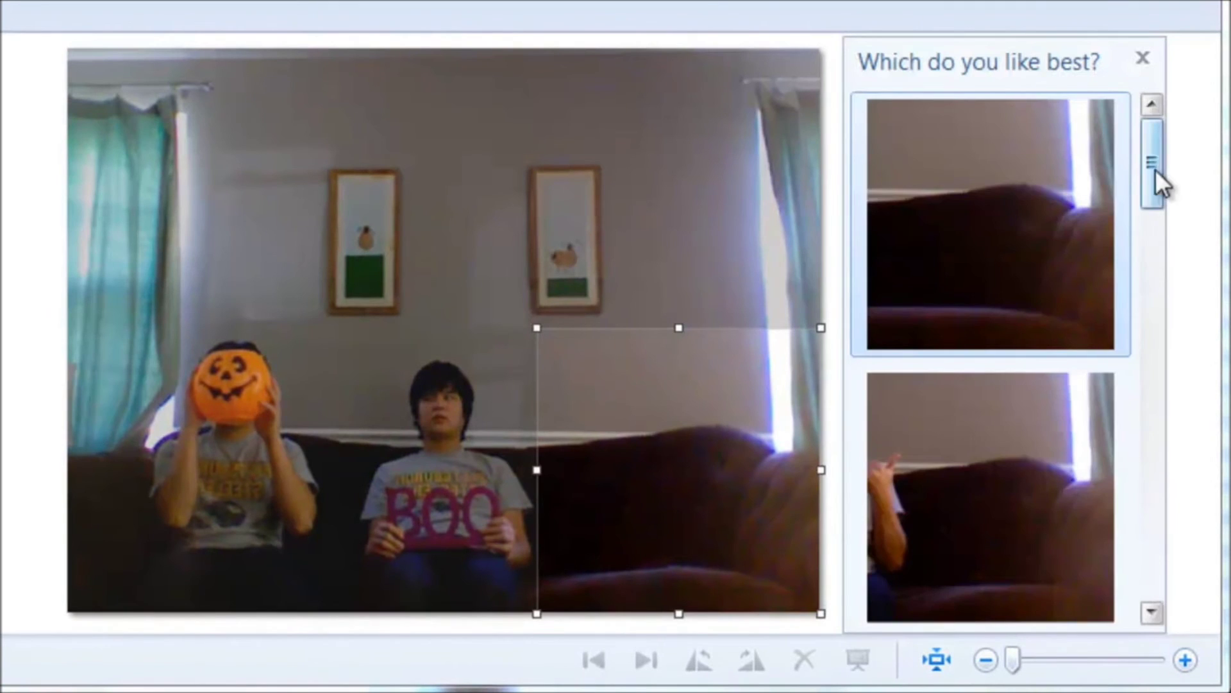
drag(1156, 168, 1162, 536)
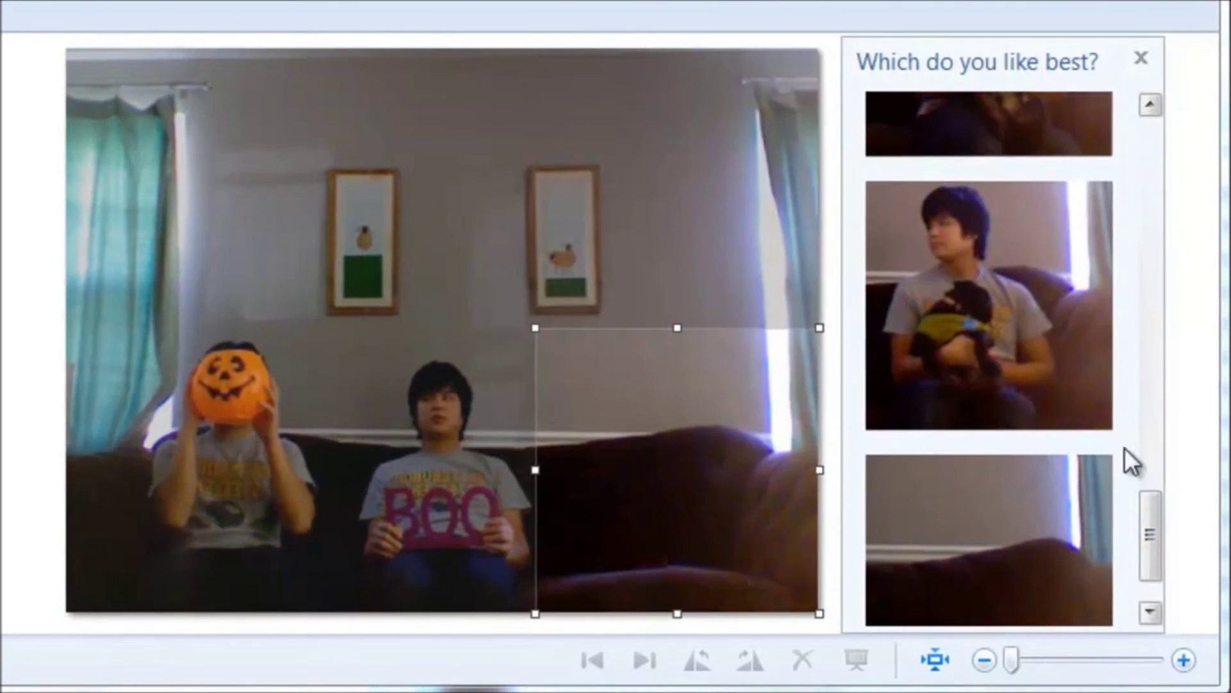
click(1004, 289)
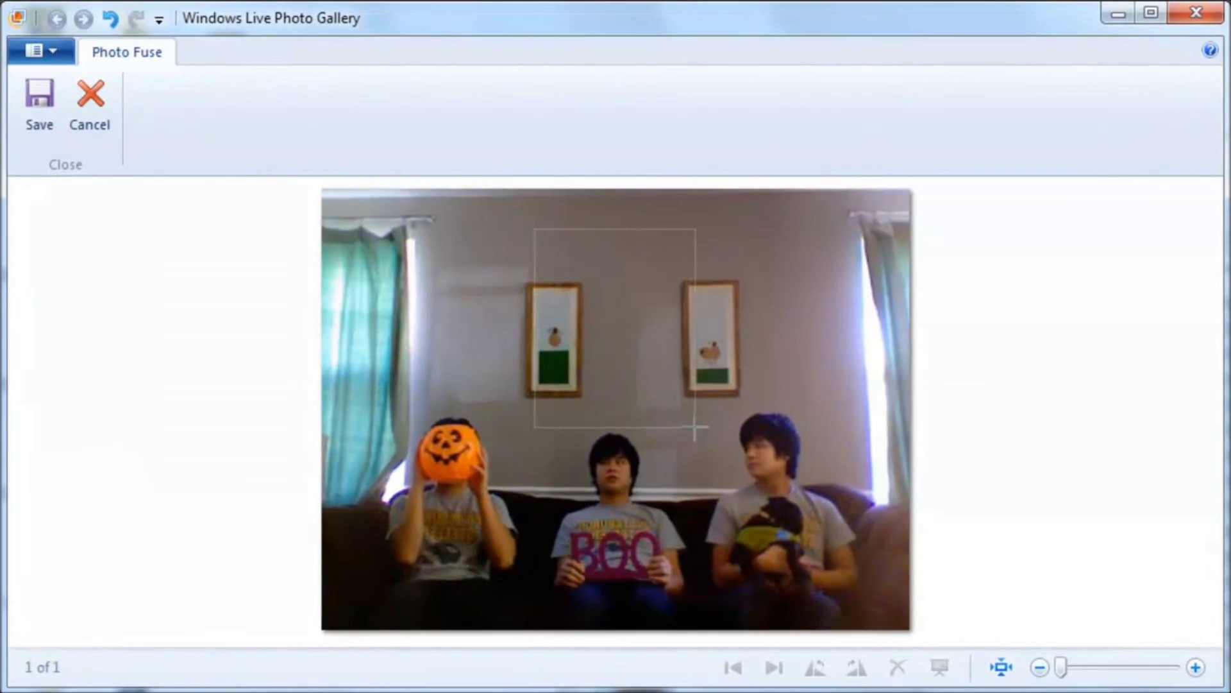
Select the wall above the middle person and fuse in the standing pose with raised knife-holding arm
drag(710, 434, 714, 434)
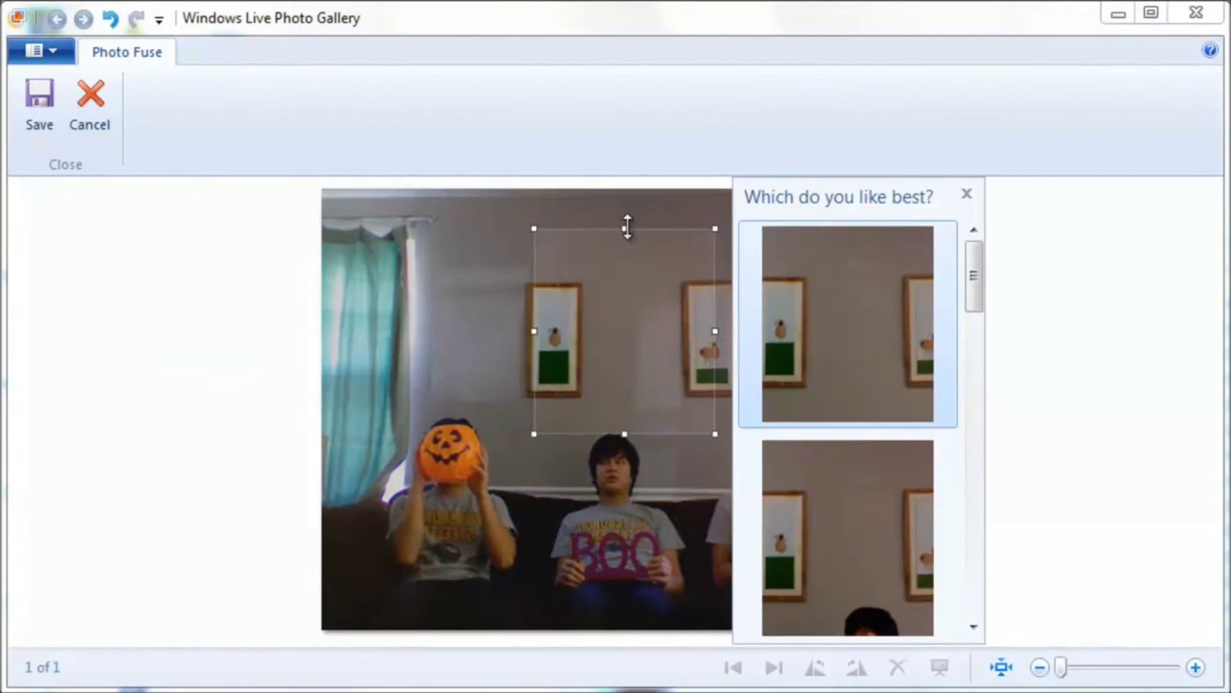
drag(625, 229, 625, 187)
drag(974, 263, 958, 567)
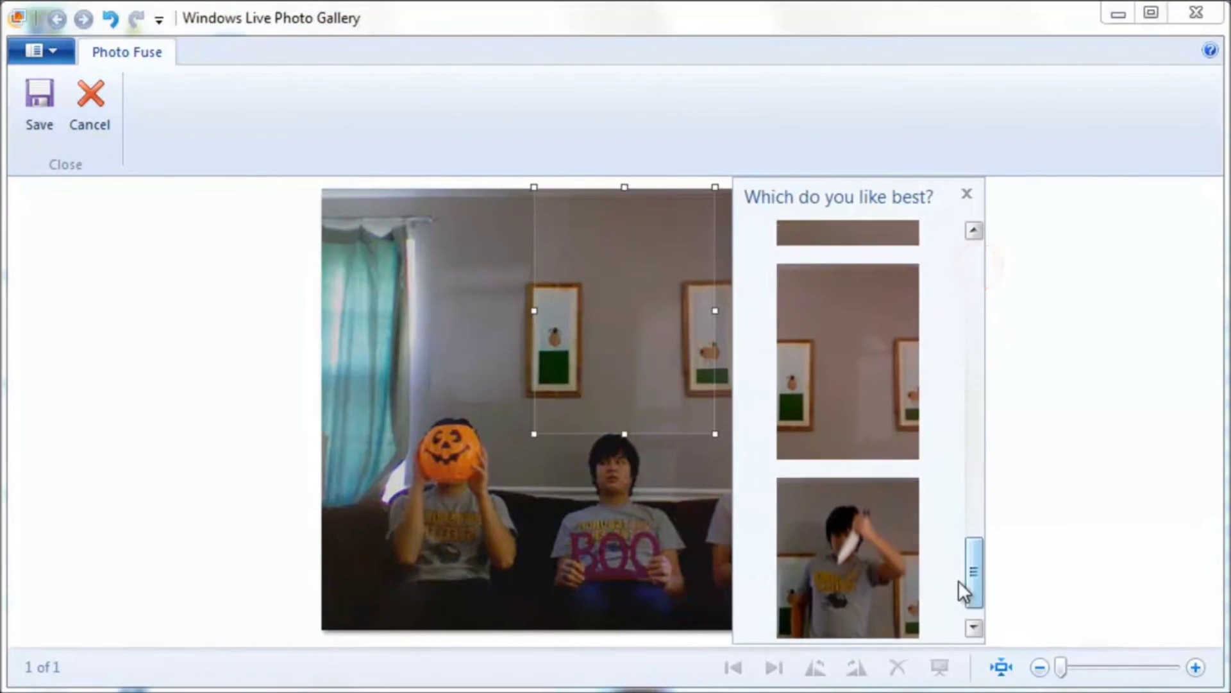
click(872, 557)
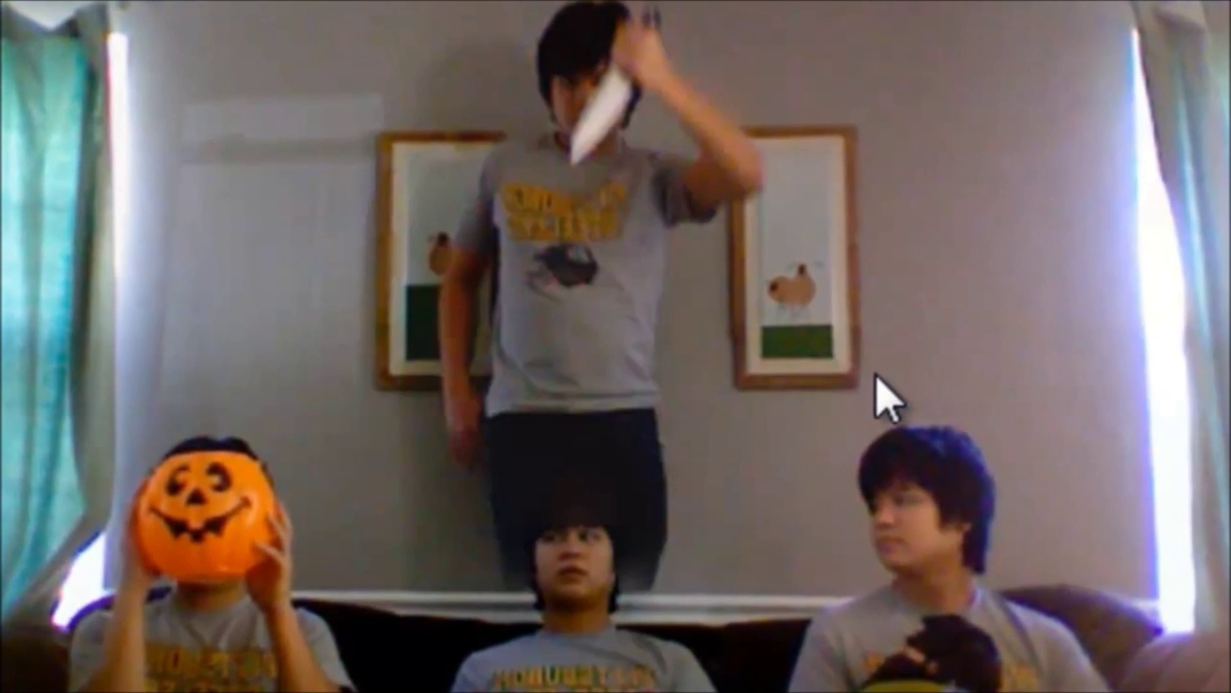
mouse_move(723, 476)
mouse_down()
mouse_move(701, 522)
mouse_move(710, 516)
mouse_move(641, 547)
mouse_up()
mouse_move(490, 550)
mouse_down()
mouse_move(448, 610)
mouse_move(554, 597)
mouse_move(497, 552)
mouse_up()
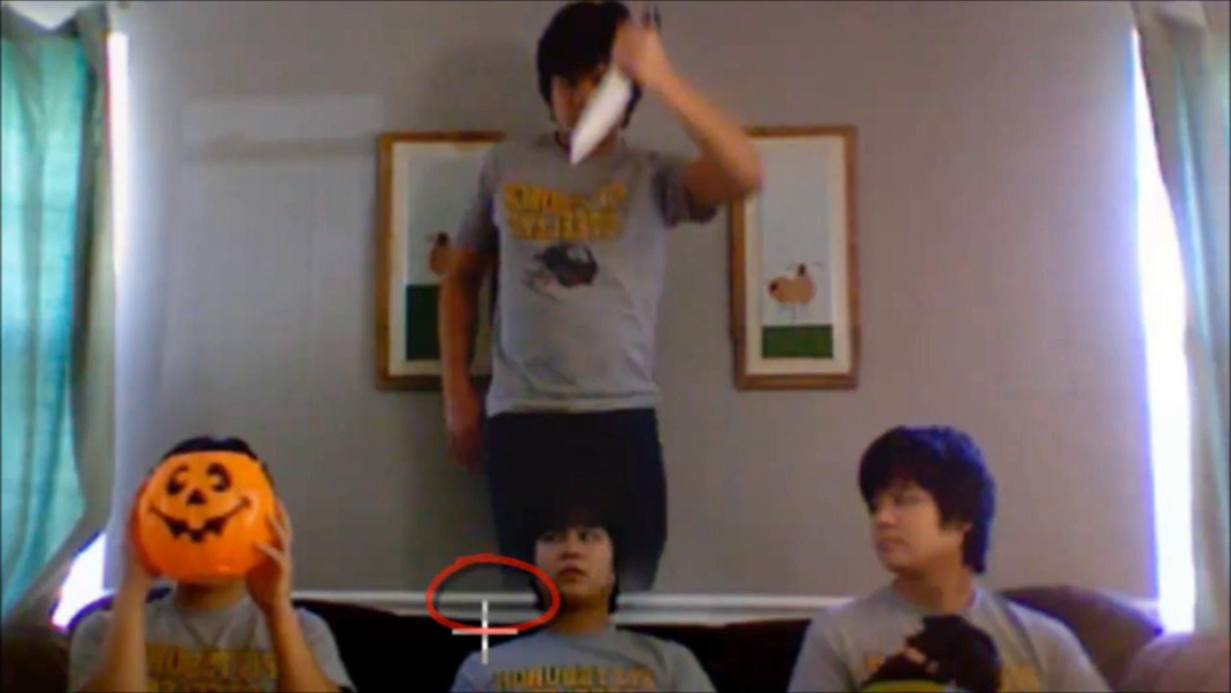